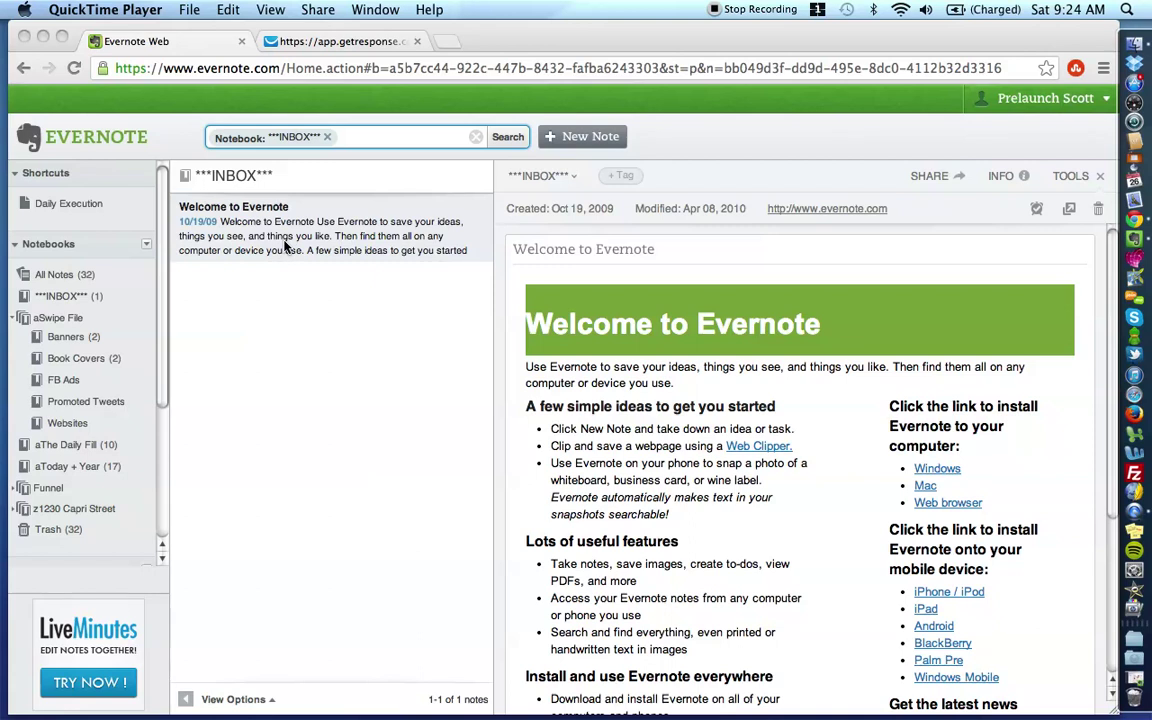
Step: Open the aSwipe File stack, then view Banners, Book Covers, FB Ads, Promoted Tweets and Websites in turn
{"action": "left_click", "coordinate": [62, 319]}
{"action": "left_click", "coordinate": [60, 318]}
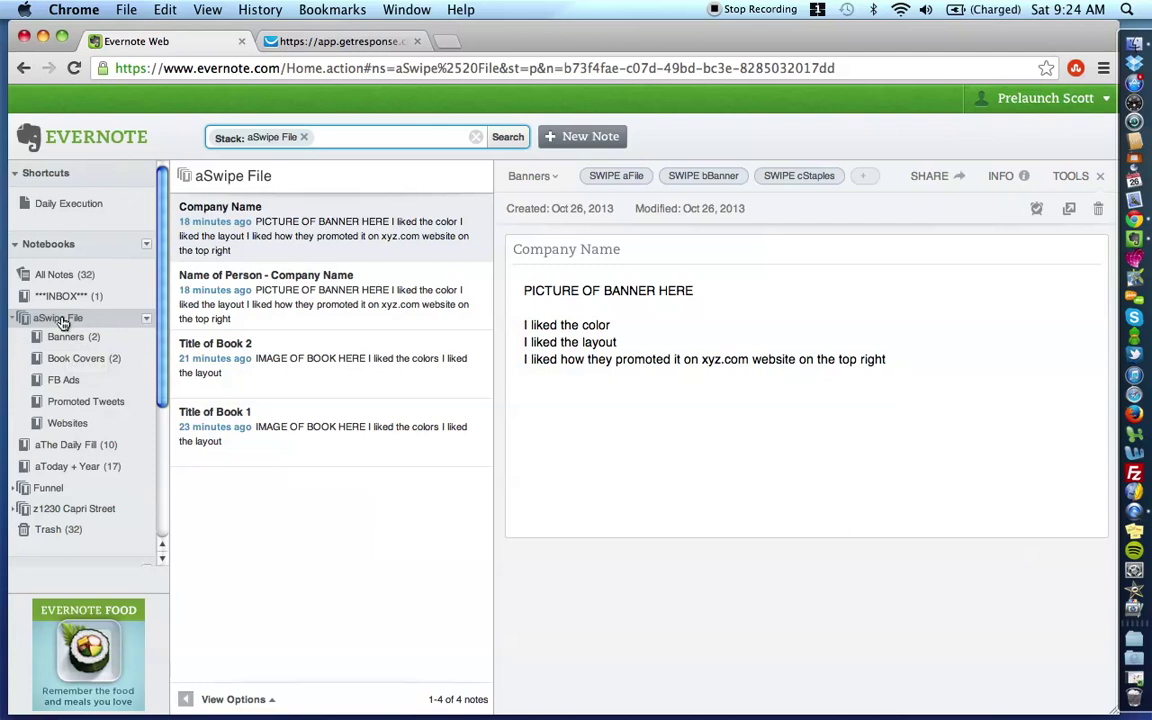
{"action": "scroll", "coordinate": [60, 322], "scroll_direction": "down", "scroll_amount": 1}
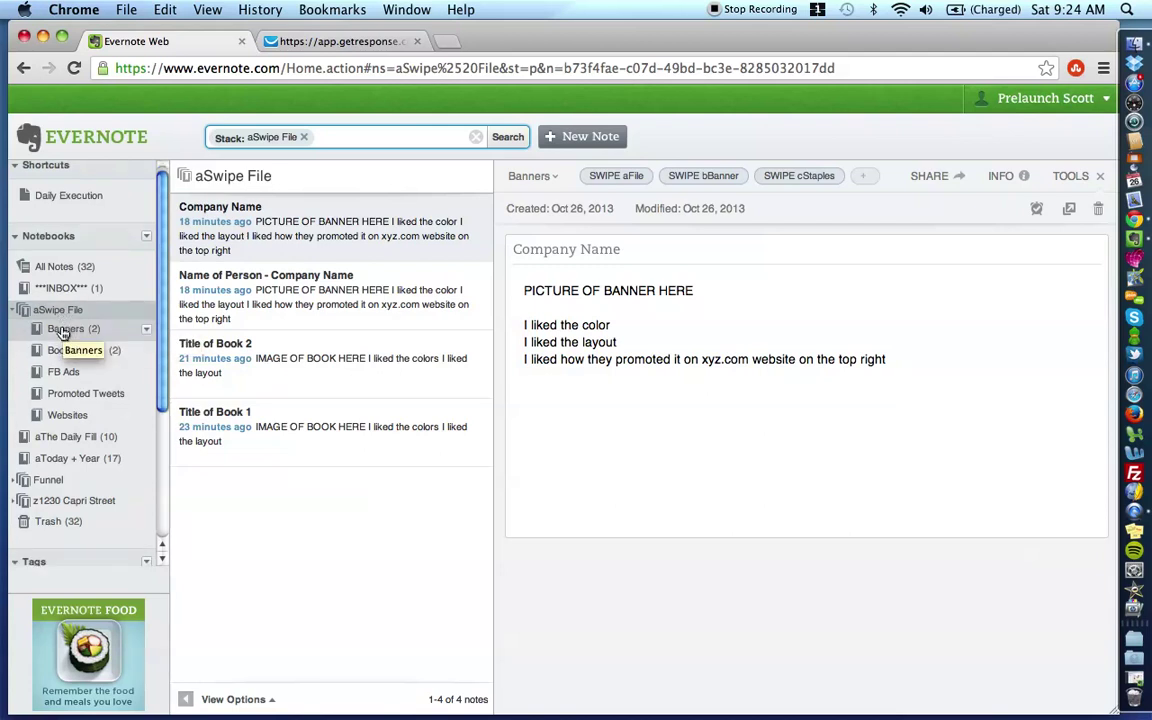
{"action": "left_click", "coordinate": [62, 331]}
{"action": "left_click", "coordinate": [70, 354]}
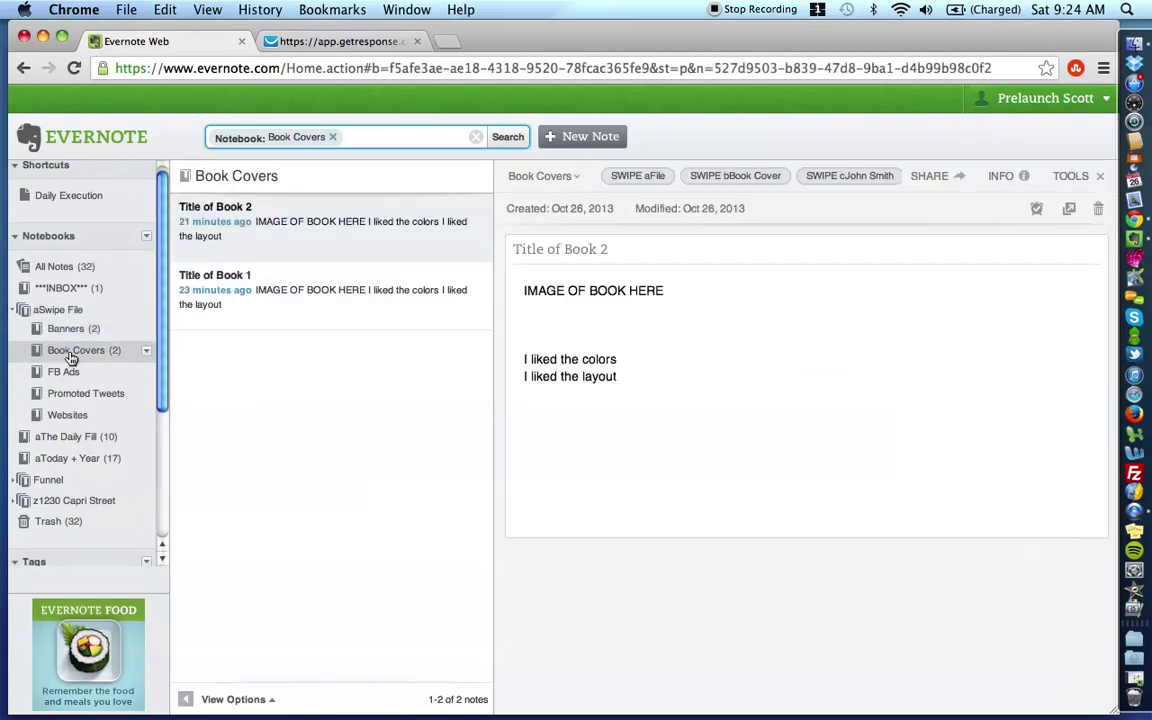
{"action": "left_click", "coordinate": [69, 374]}
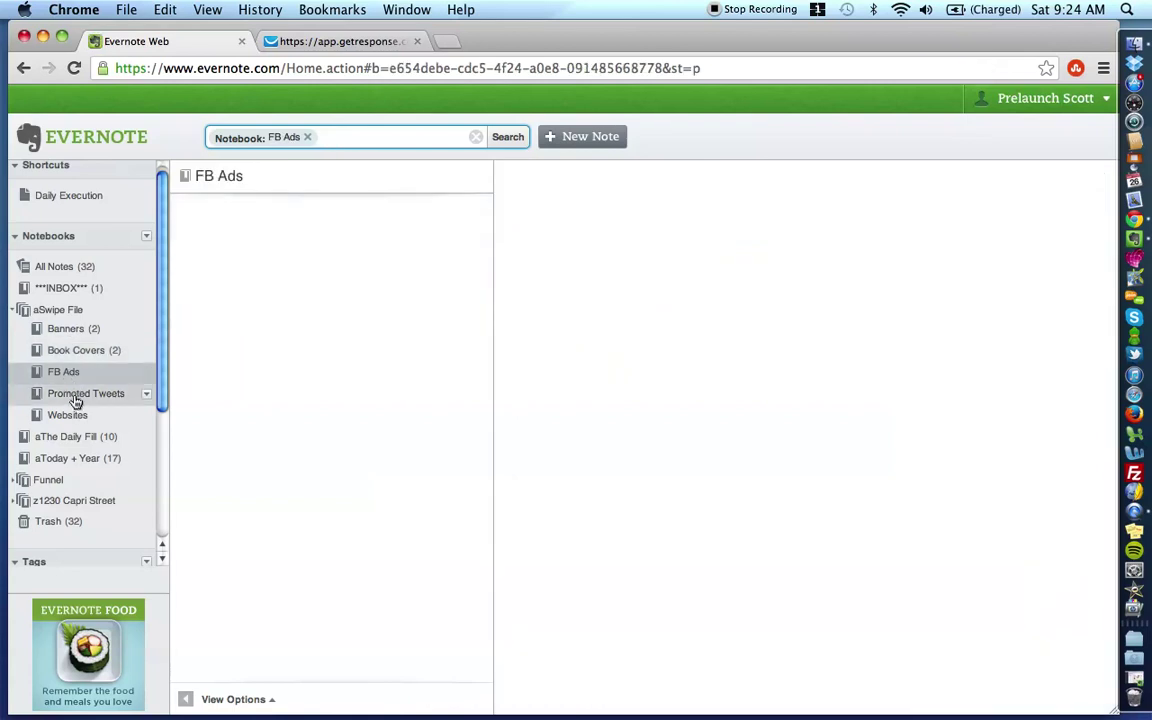
{"action": "left_click", "coordinate": [75, 398]}
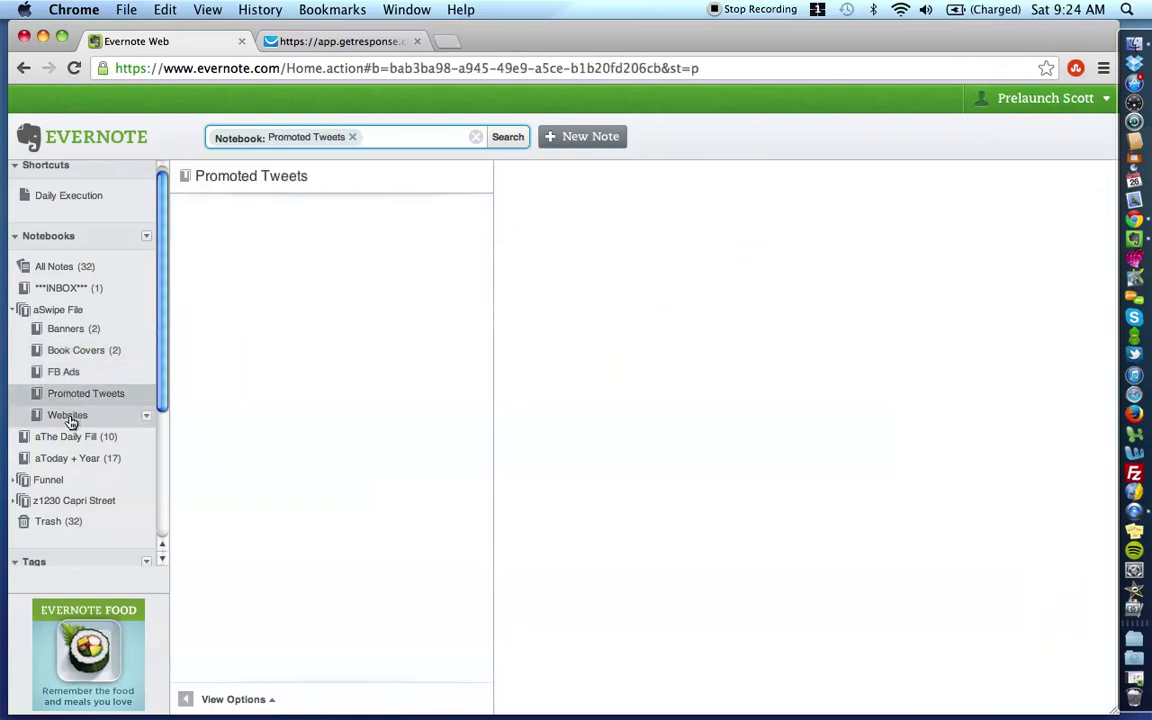
{"action": "left_click", "coordinate": [70, 418]}
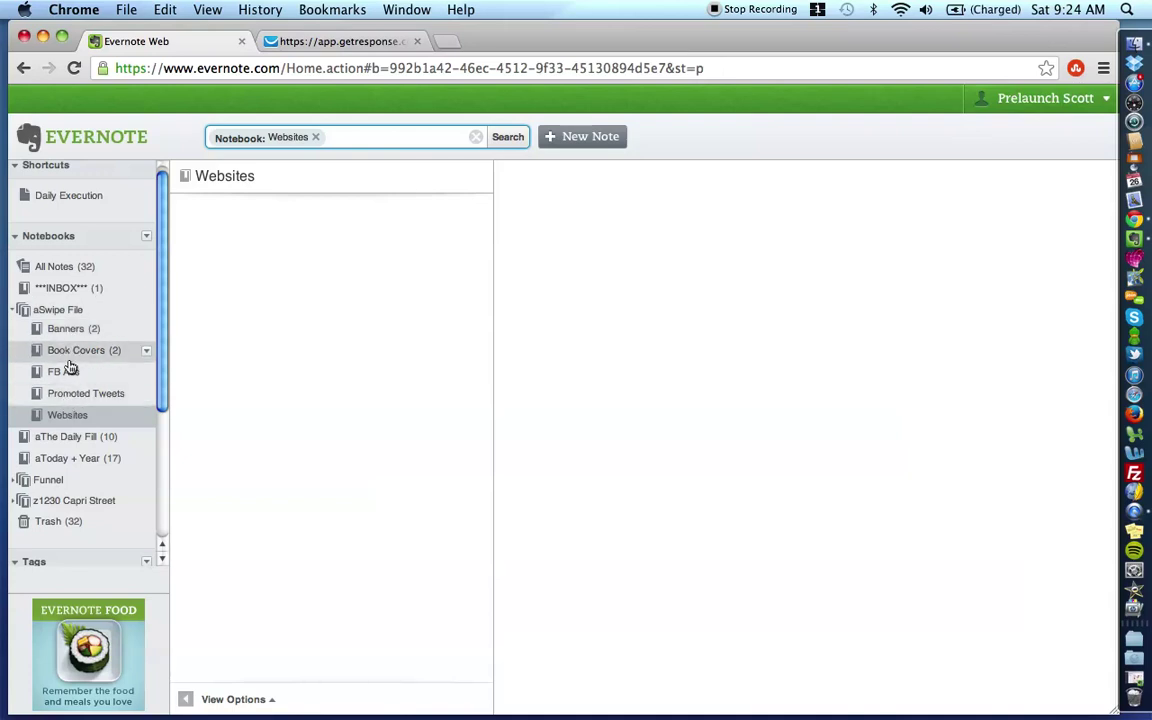
{"action": "scroll", "coordinate": [66, 398], "scroll_direction": "up", "scroll_amount": 1}
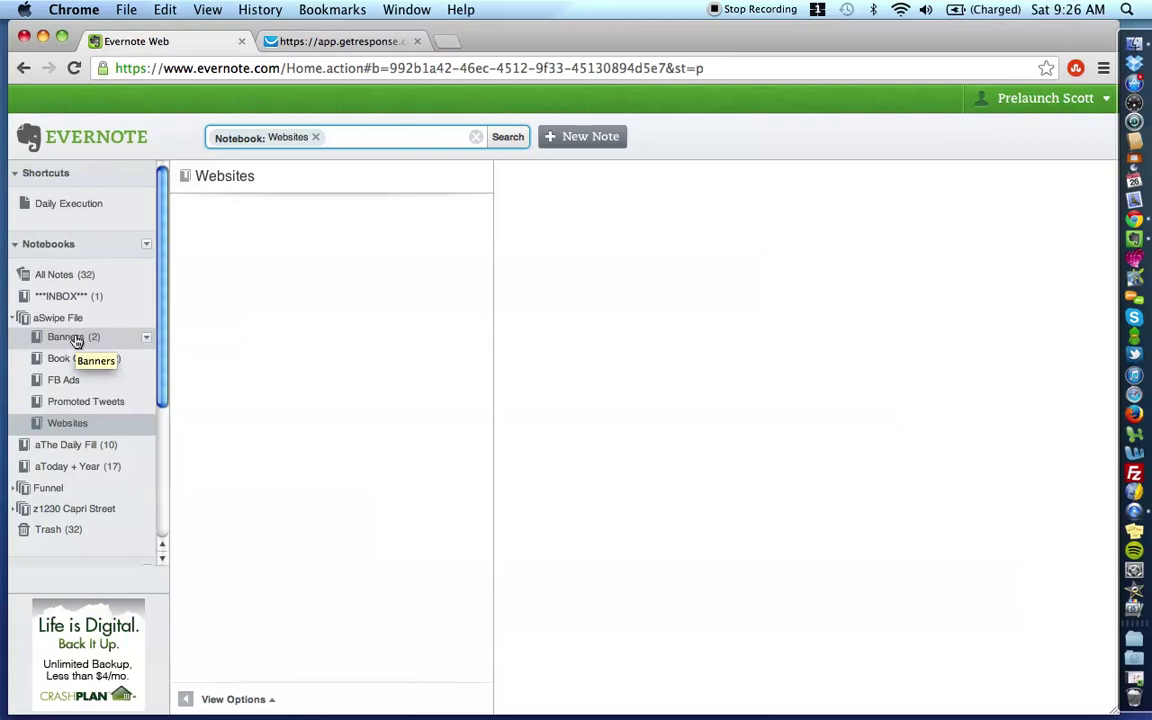
Step: Go from the aSwipe File stack back to Banners and compare its two notes, ending on Name of Person - Company Name
{"action": "left_click", "coordinate": [75, 338]}
{"action": "left_click", "coordinate": [74, 320]}
{"action": "left_click", "coordinate": [67, 340]}
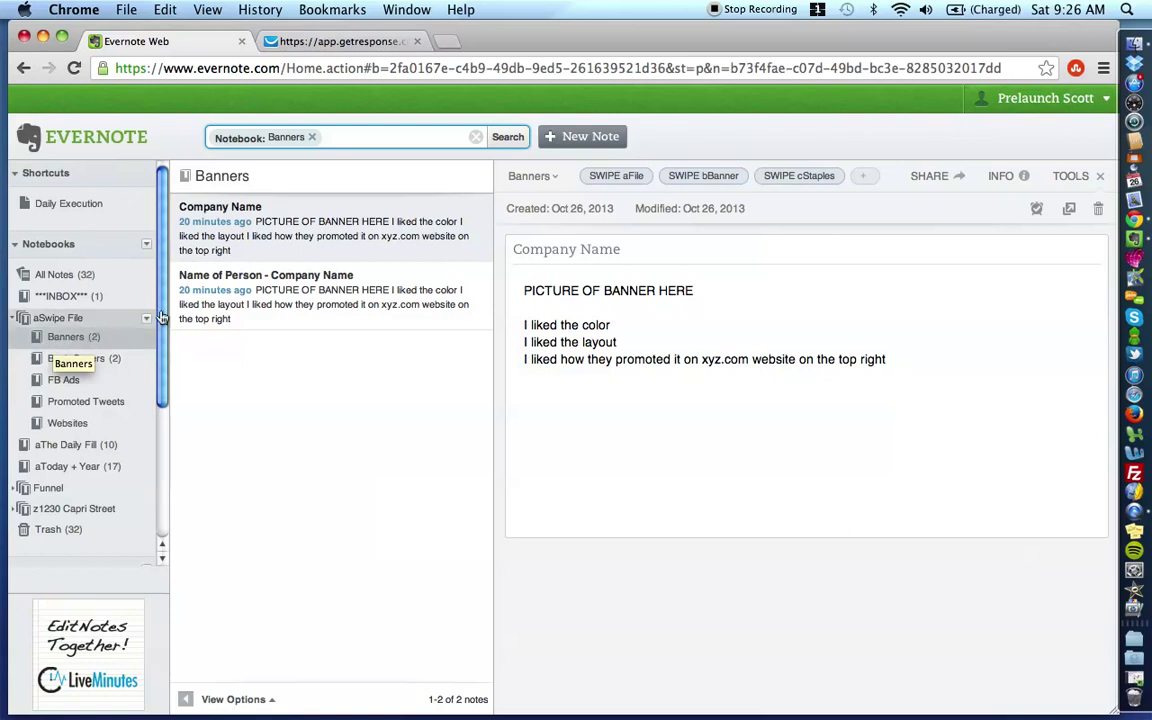
{"action": "left_click", "coordinate": [347, 297]}
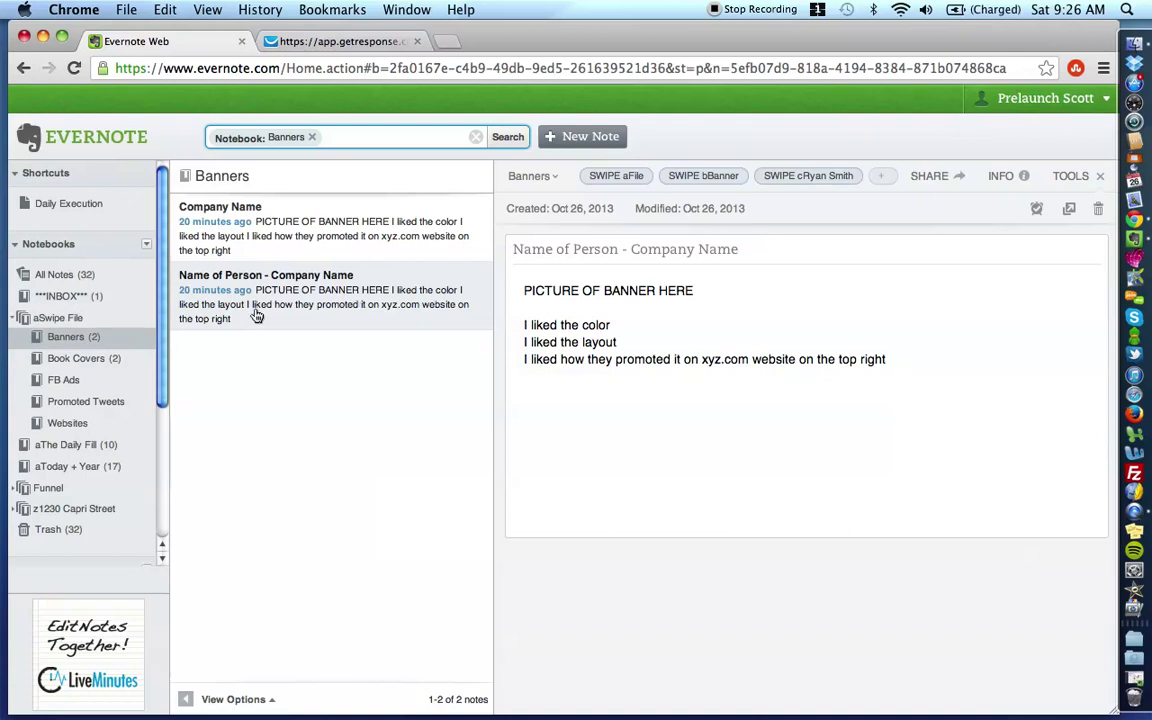
{"action": "left_click", "coordinate": [262, 228]}
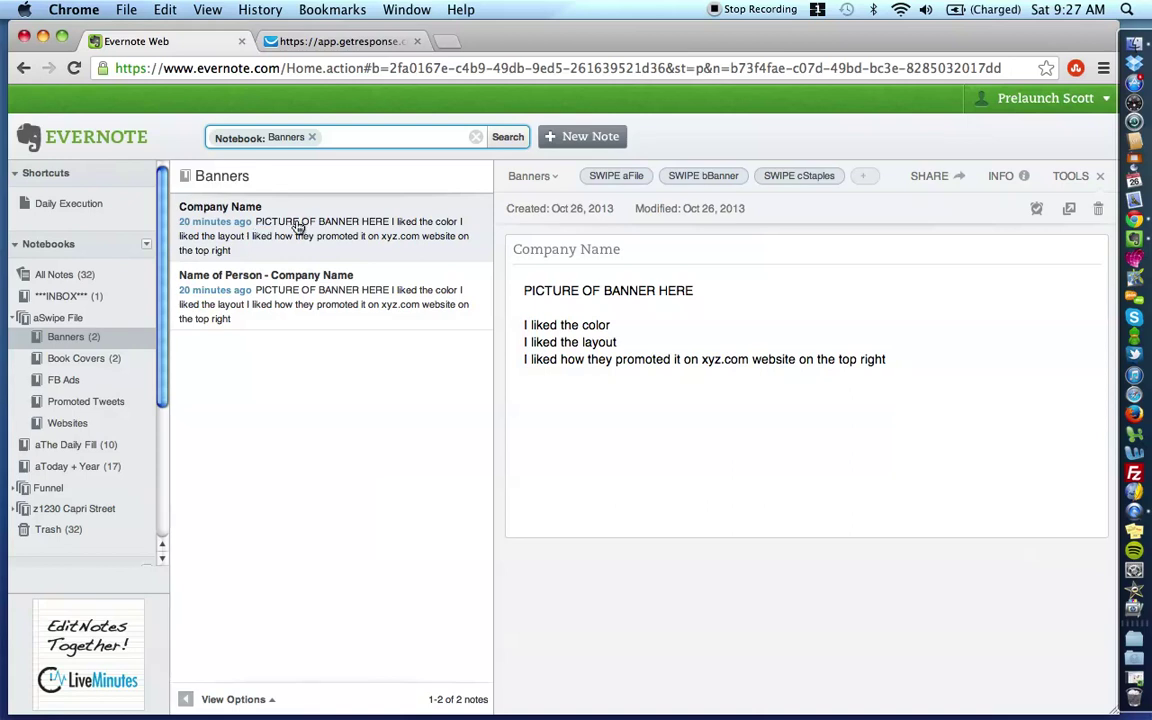
{"action": "left_click", "coordinate": [386, 302]}
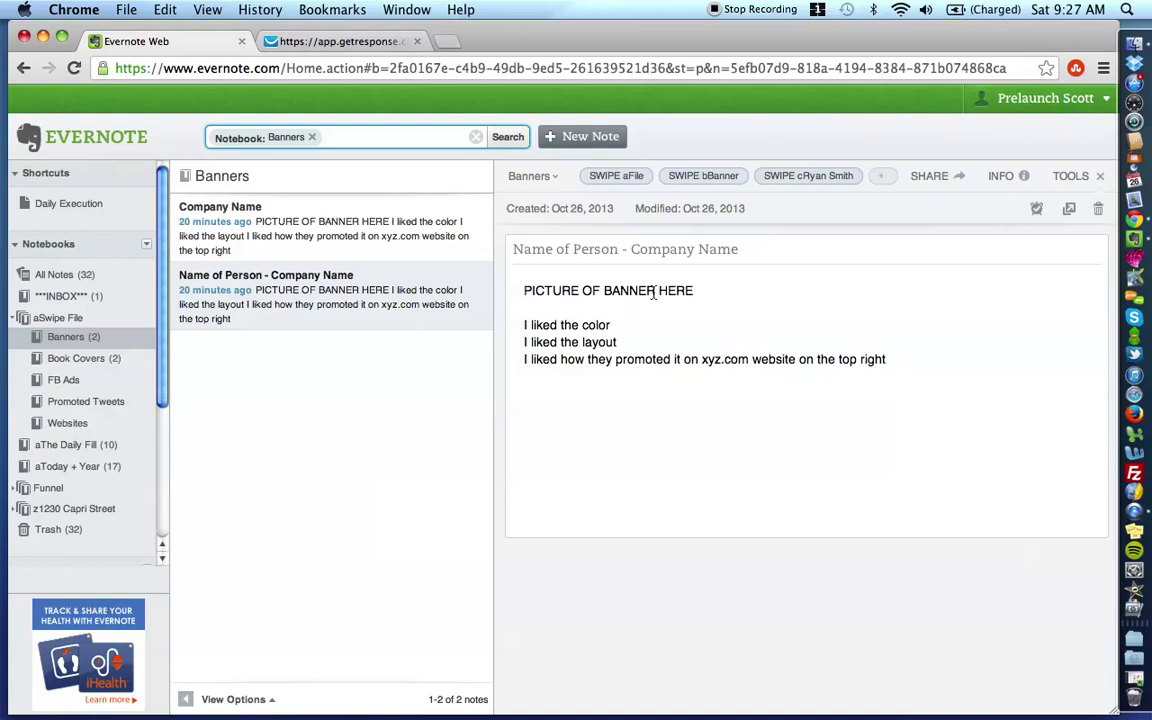
Step: Select the note's three body lines, then click into the body to begin editing
{"action": "left_click_drag", "start_coordinate": [527, 327], "coordinate": [875, 376]}
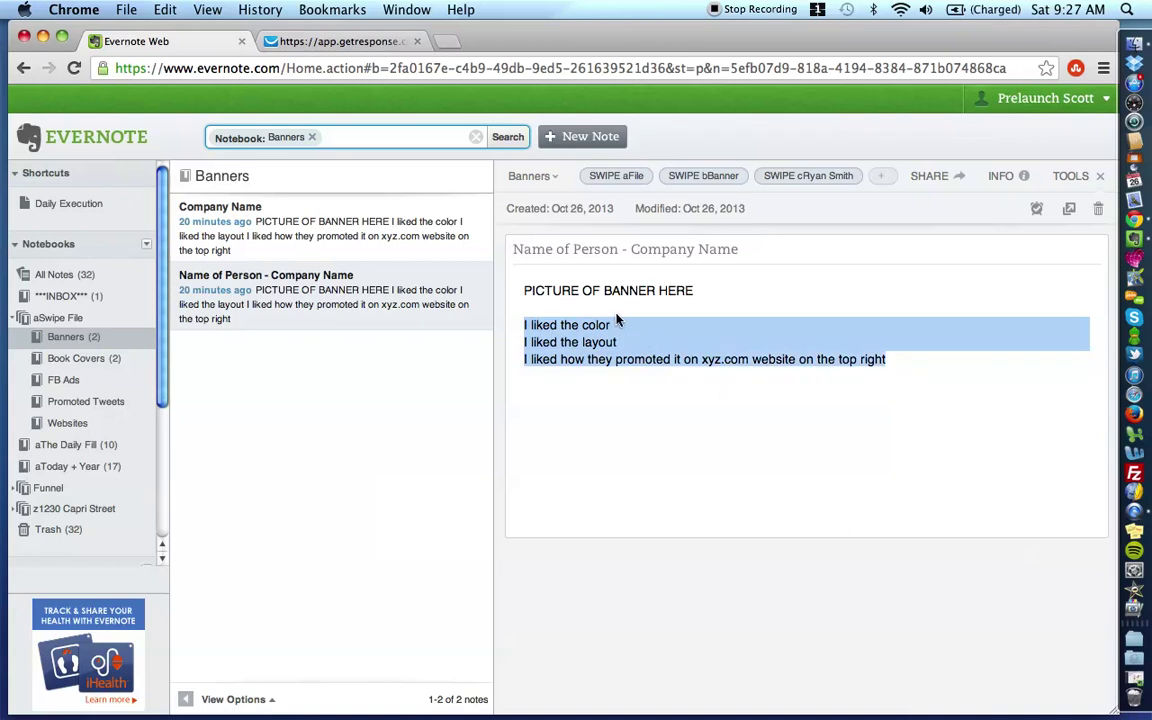
{"action": "left_click", "coordinate": [530, 343]}
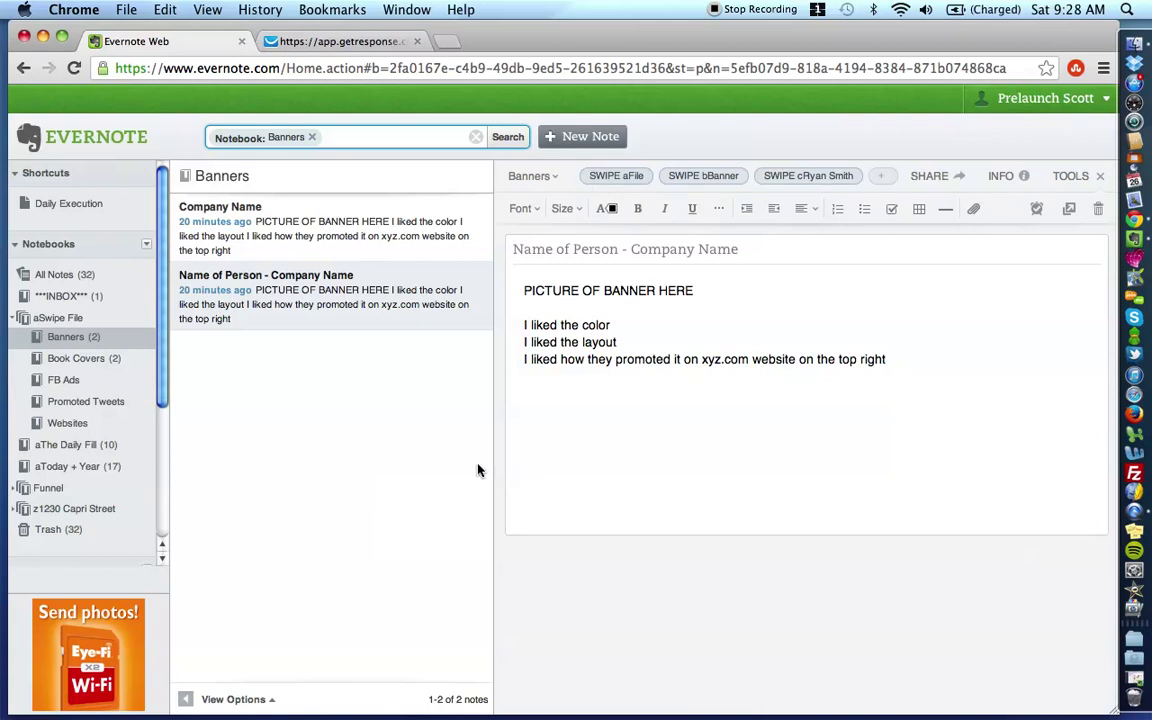
Step: Scroll down through the Name of Person - Company Name note
{"action": "scroll", "coordinate": [104, 298], "scroll_direction": "down", "scroll_amount": 1}
{"action": "scroll", "coordinate": [104, 298], "scroll_direction": "down", "scroll_amount": 5}
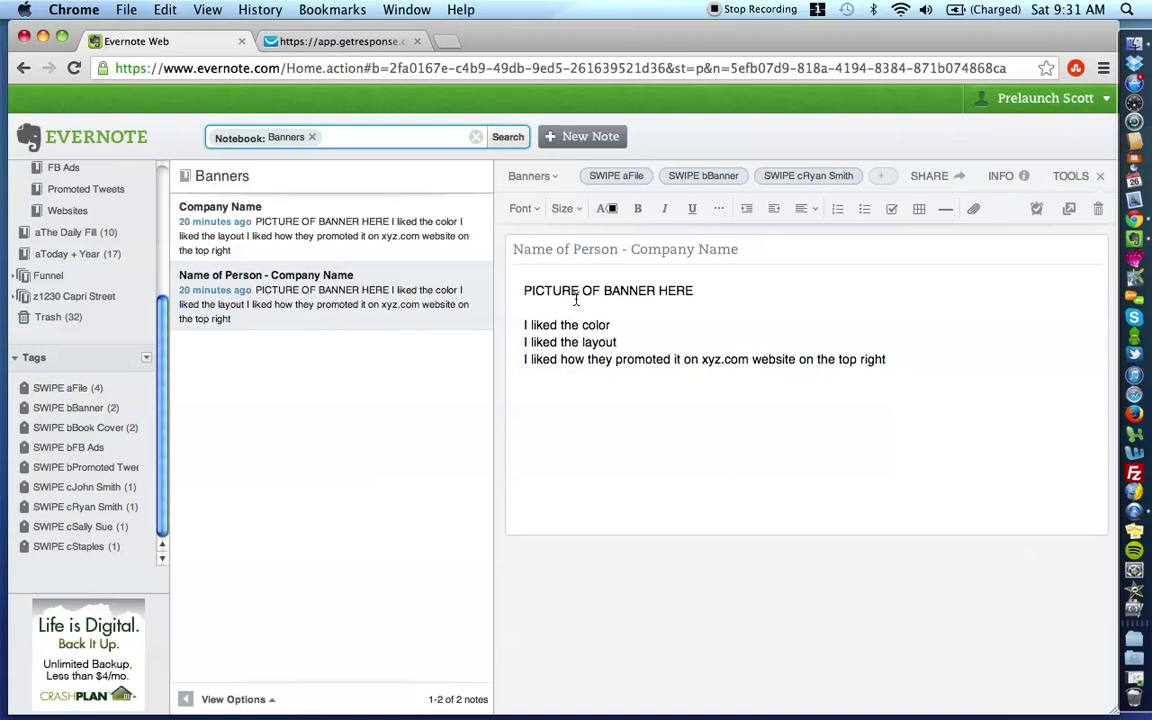
{"action": "right_click", "coordinate": [576, 299]}
{"action": "left_click", "coordinate": [830, 293]}
{"action": "left_click", "coordinate": [888, 177]}
{"action": "type", "text": "S"}
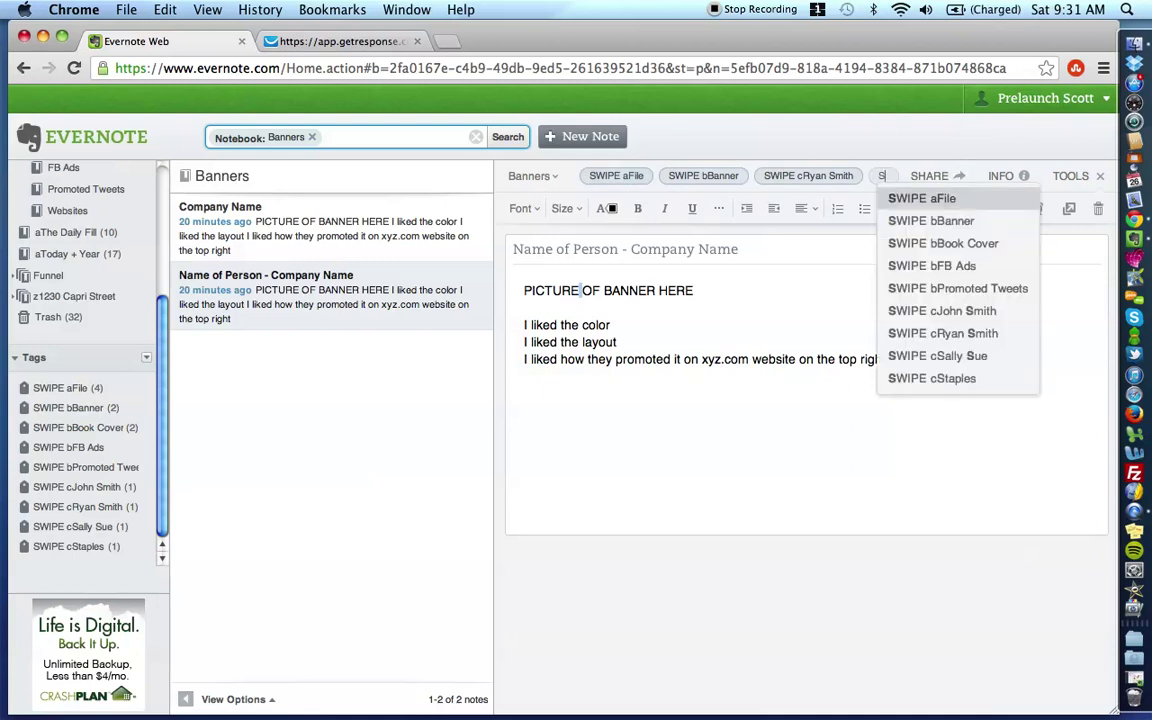
{"action": "type", "text": "WIPE"}
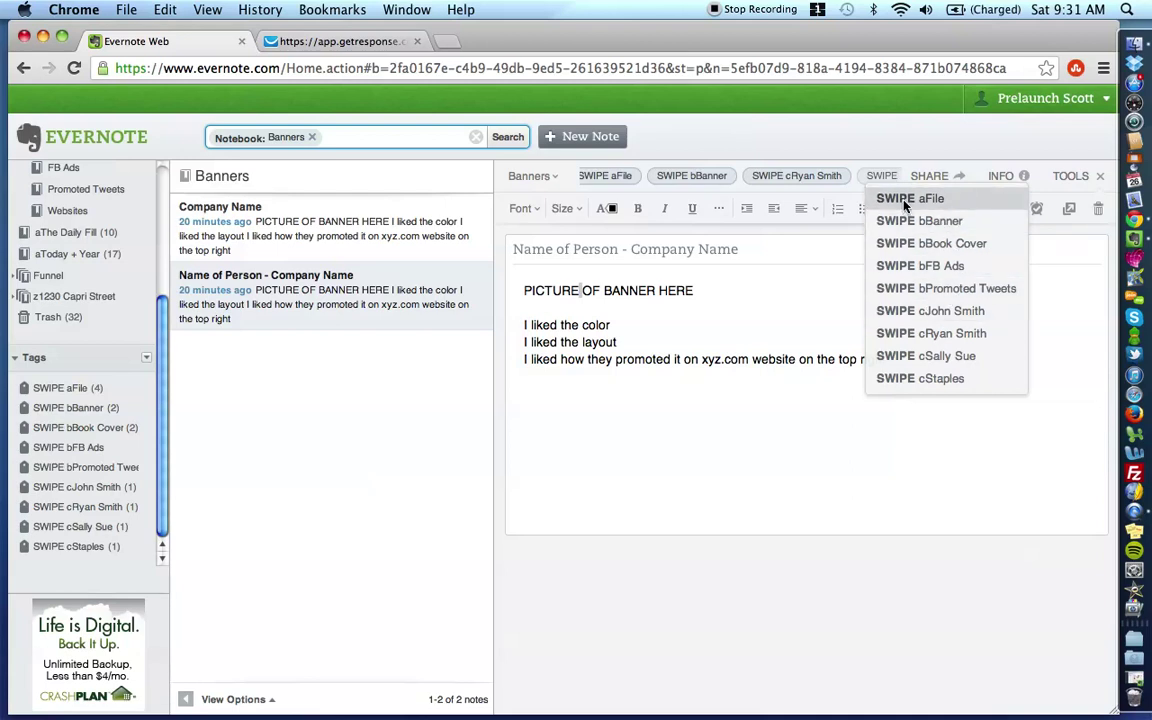
{"action": "left_click", "coordinate": [816, 305]}
{"action": "left_click", "coordinate": [815, 188]}
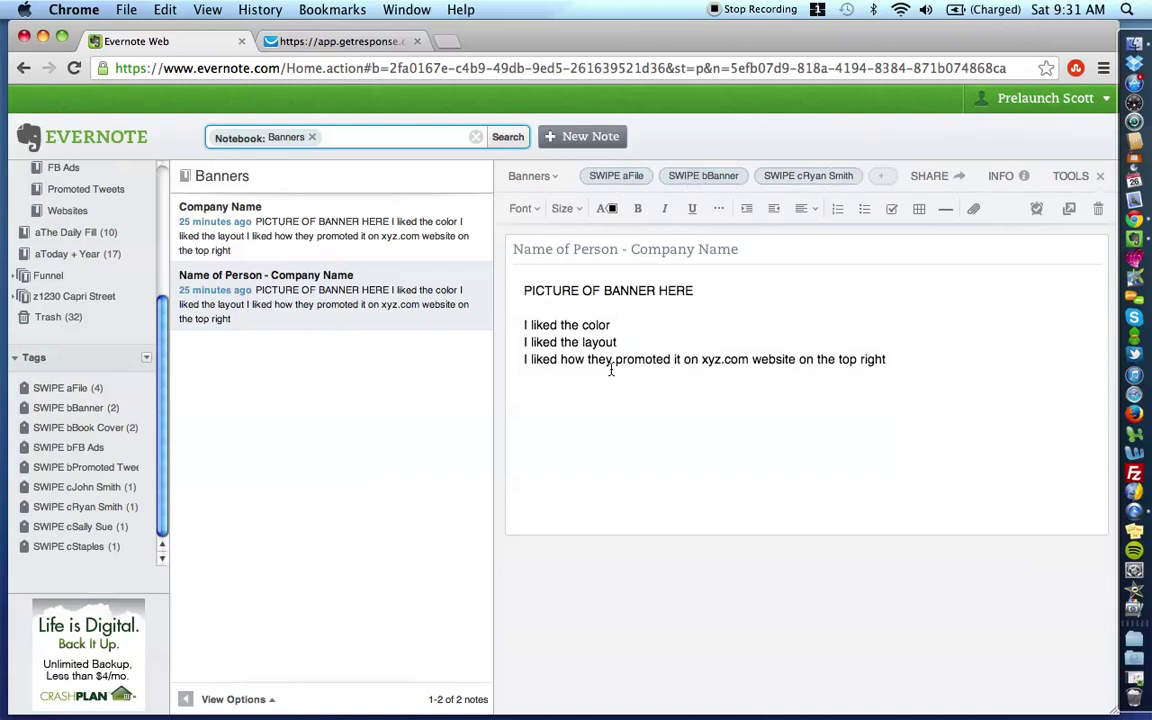
{"action": "scroll", "coordinate": [135, 273], "scroll_direction": "up", "scroll_amount": 5}
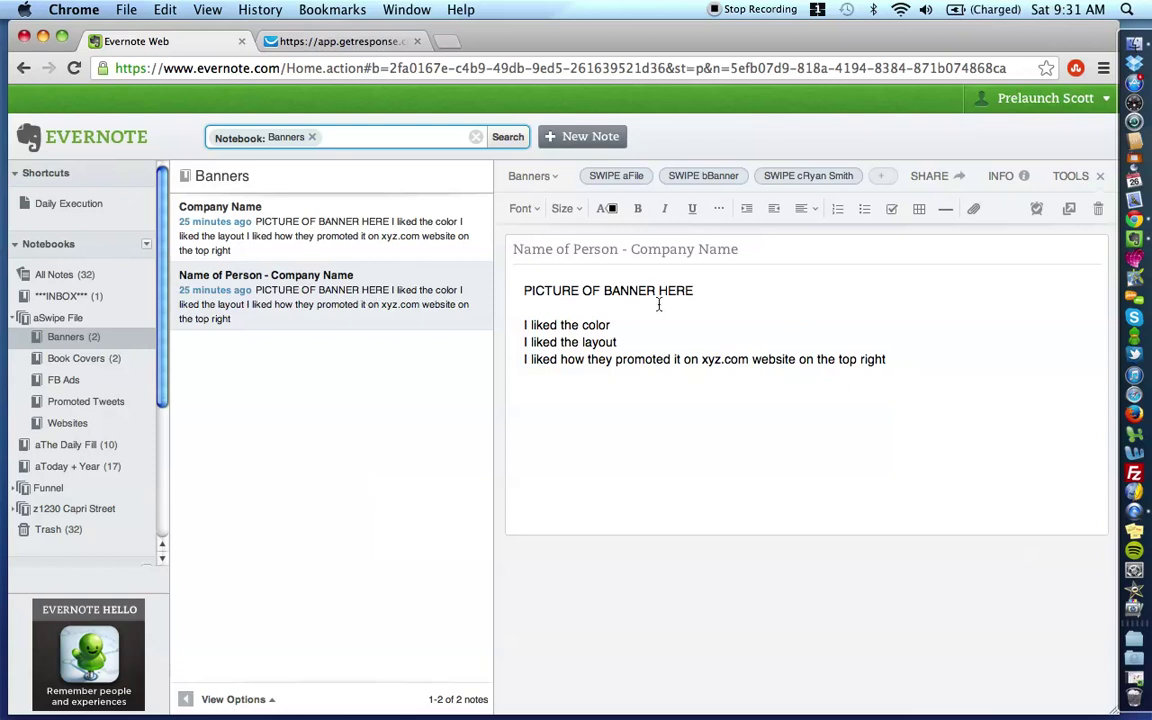
{"action": "left_click_drag", "start_coordinate": [695, 291], "coordinate": [512, 295]}
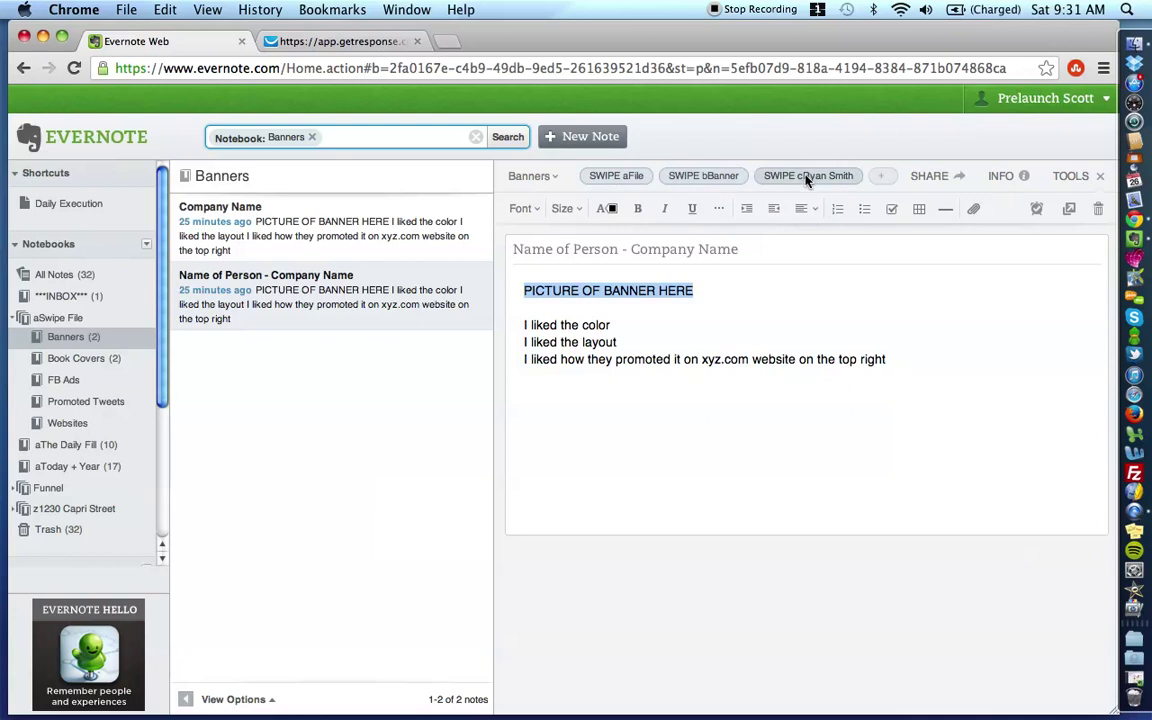
Step: Open the Company Name note, then list all four notes in the aSwipe File stack
{"action": "left_click", "coordinate": [325, 235]}
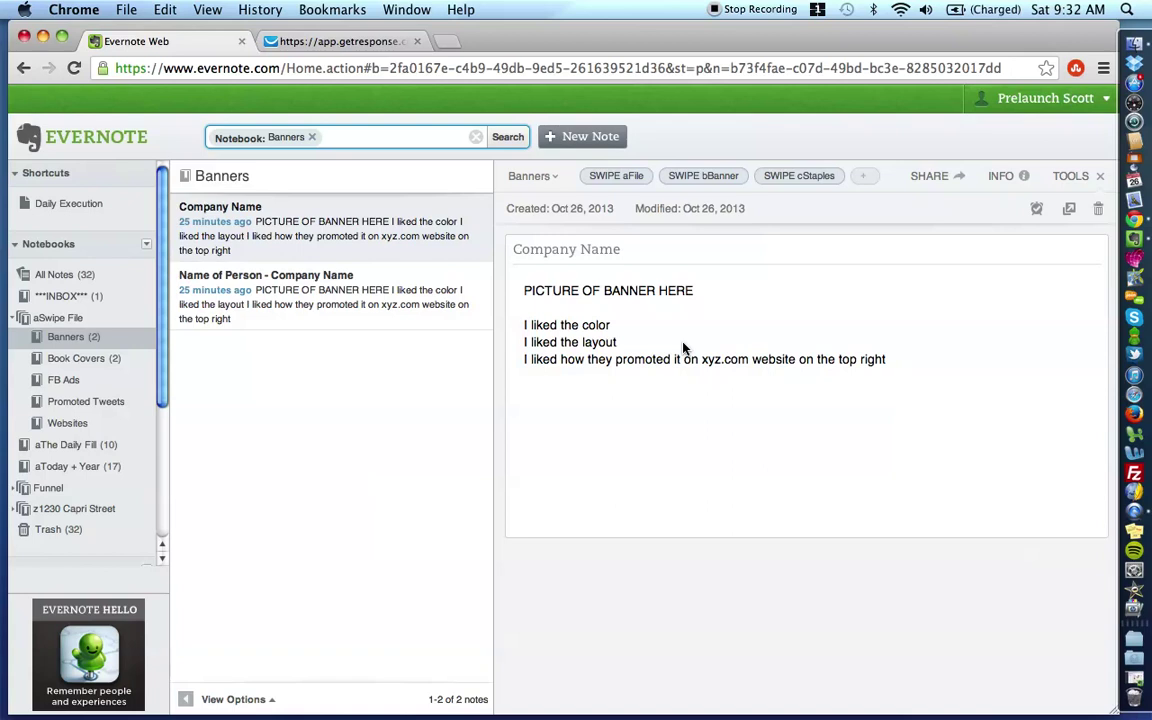
{"action": "left_click", "coordinate": [58, 318]}
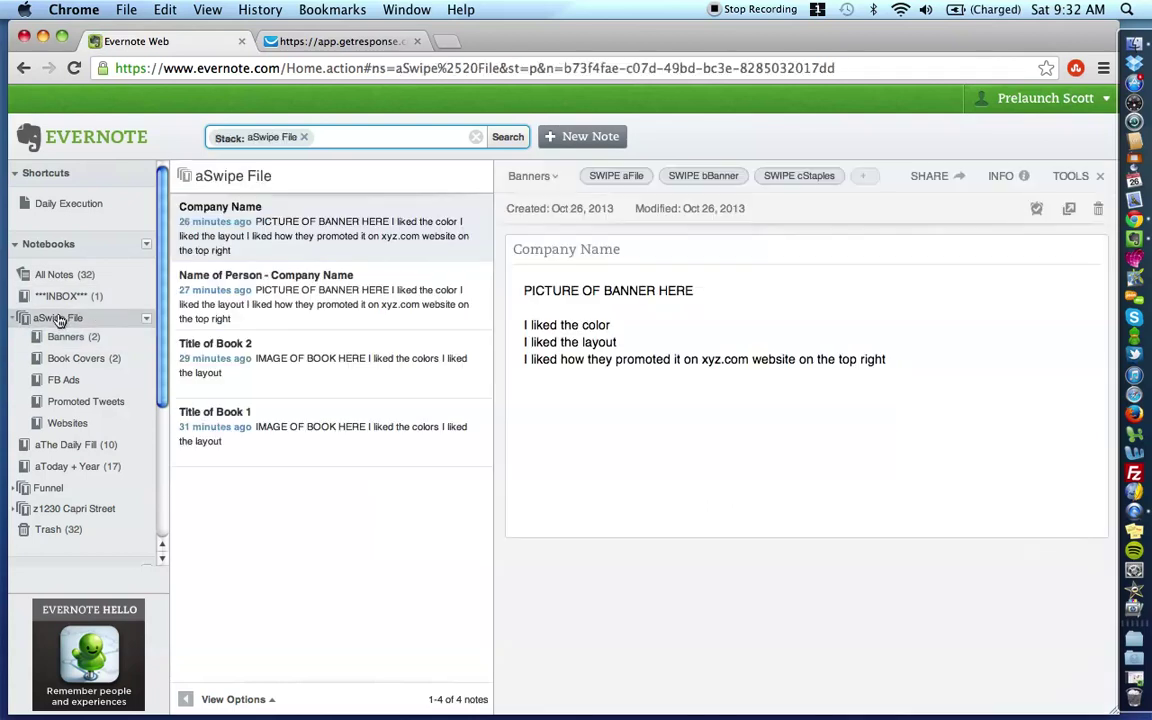
Step: Open the Banners notebook and add a SWIPE aFile tag filter to the search
{"action": "left_click", "coordinate": [68, 339]}
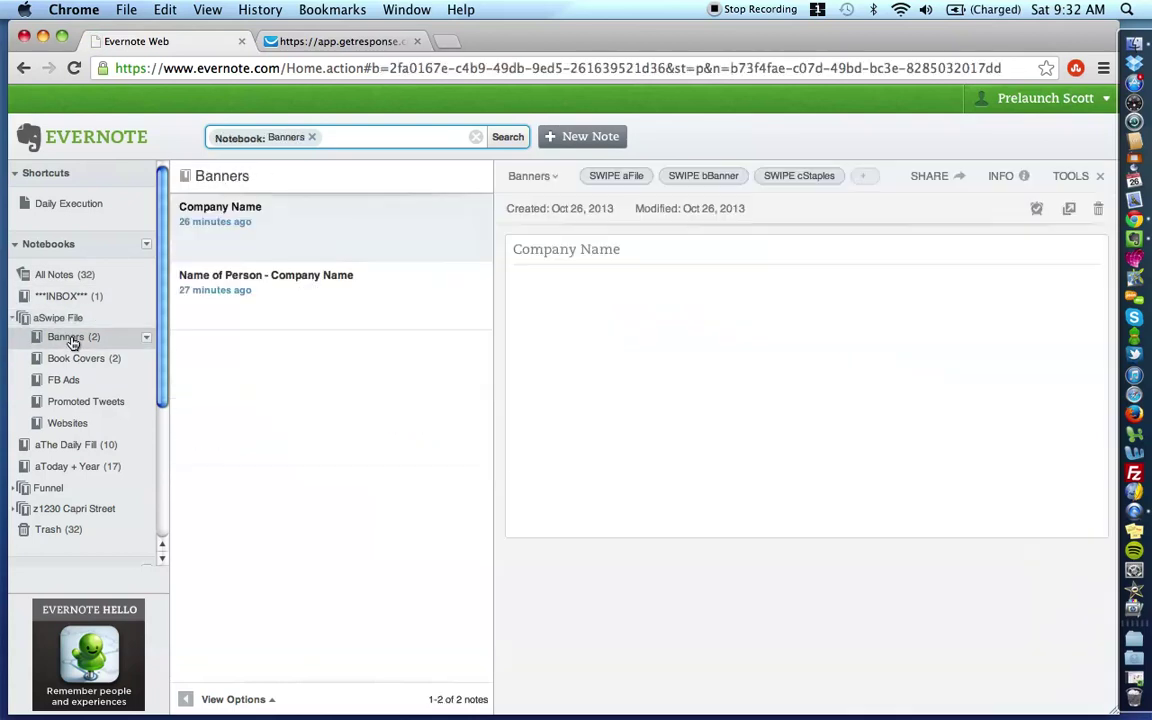
{"action": "scroll", "coordinate": [72, 342], "scroll_direction": "down", "scroll_amount": 5}
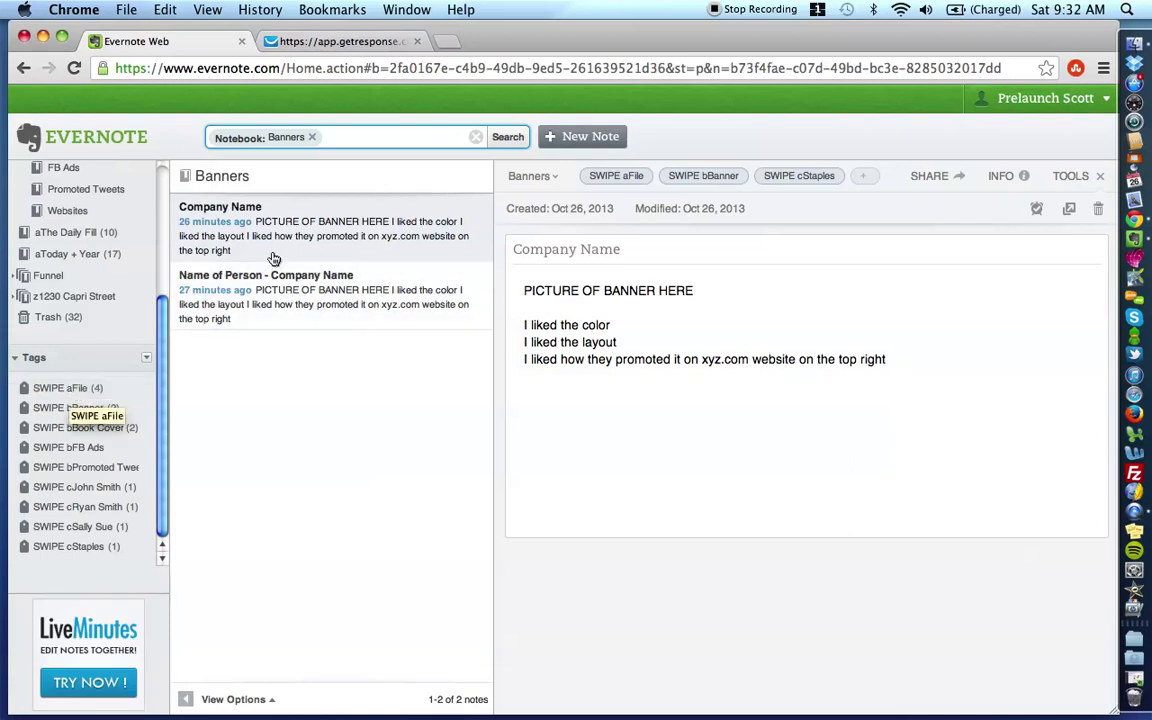
{"action": "left_click", "coordinate": [350, 139]}
{"action": "type", "text": "SW"}
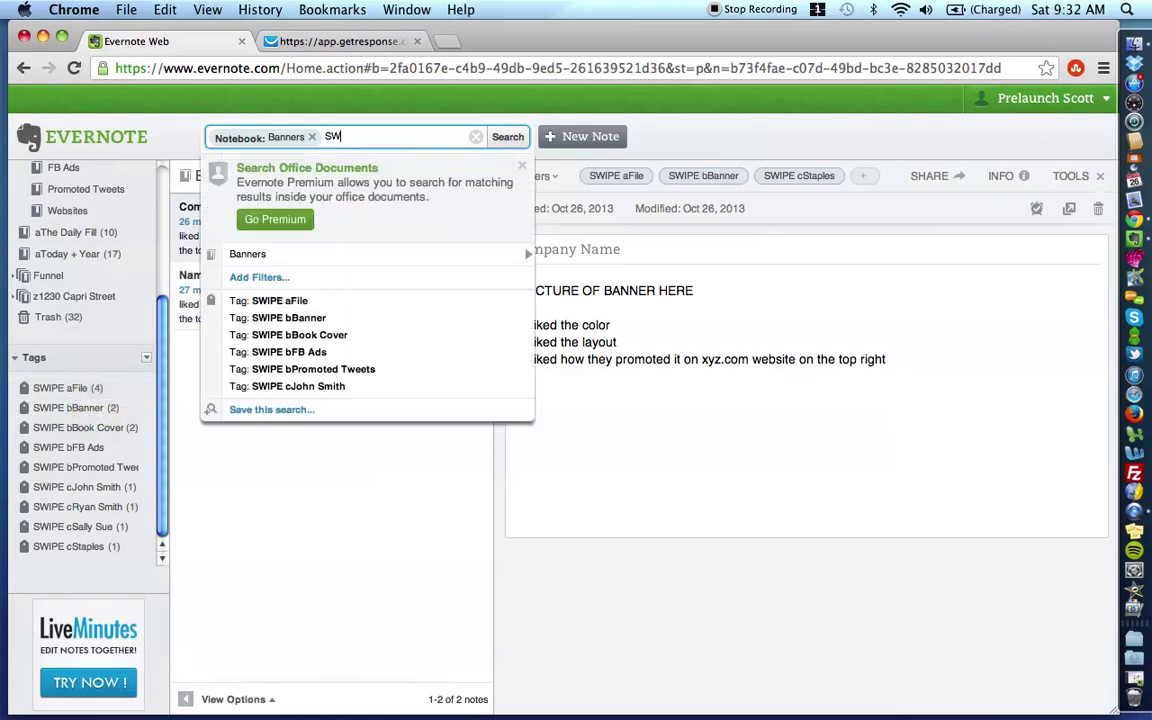
{"action": "type", "text": "IPE"}
{"action": "left_click", "coordinate": [298, 300]}
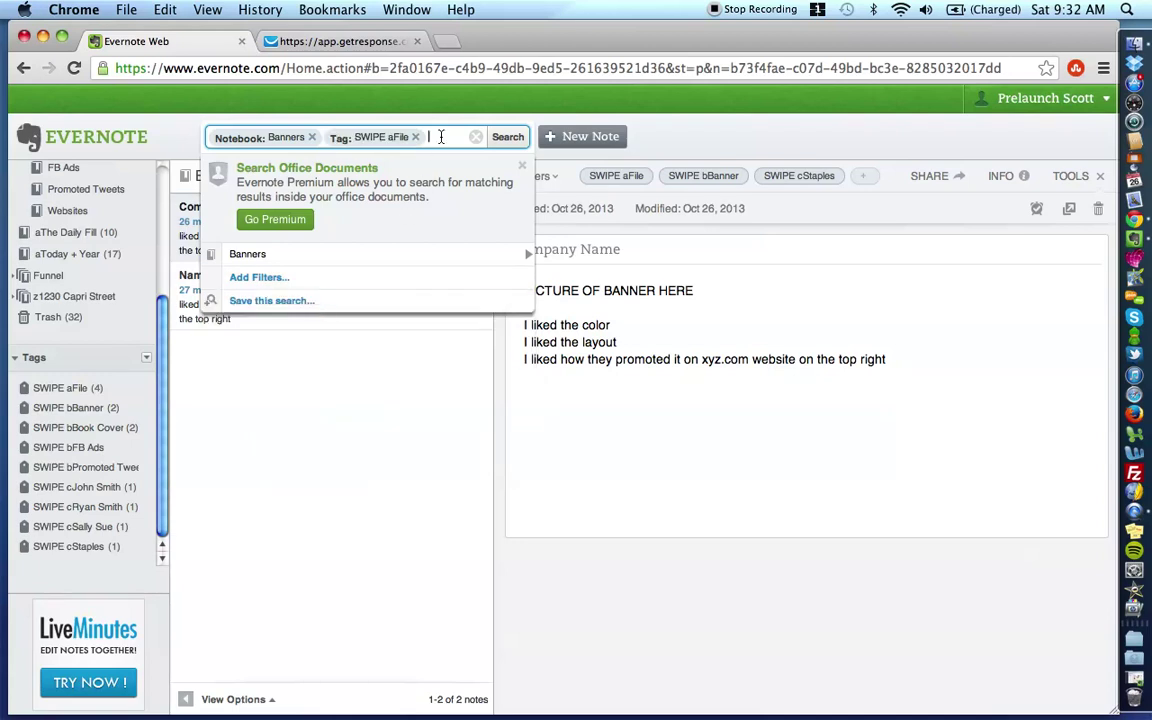
Step: Add the SWIPE bBanner tag filter, then clear all tag filters and typed text
{"action": "type", "text": "SWIO"}
{"action": "key", "text": "BackSpace"}
{"action": "type", "text": "PE"}
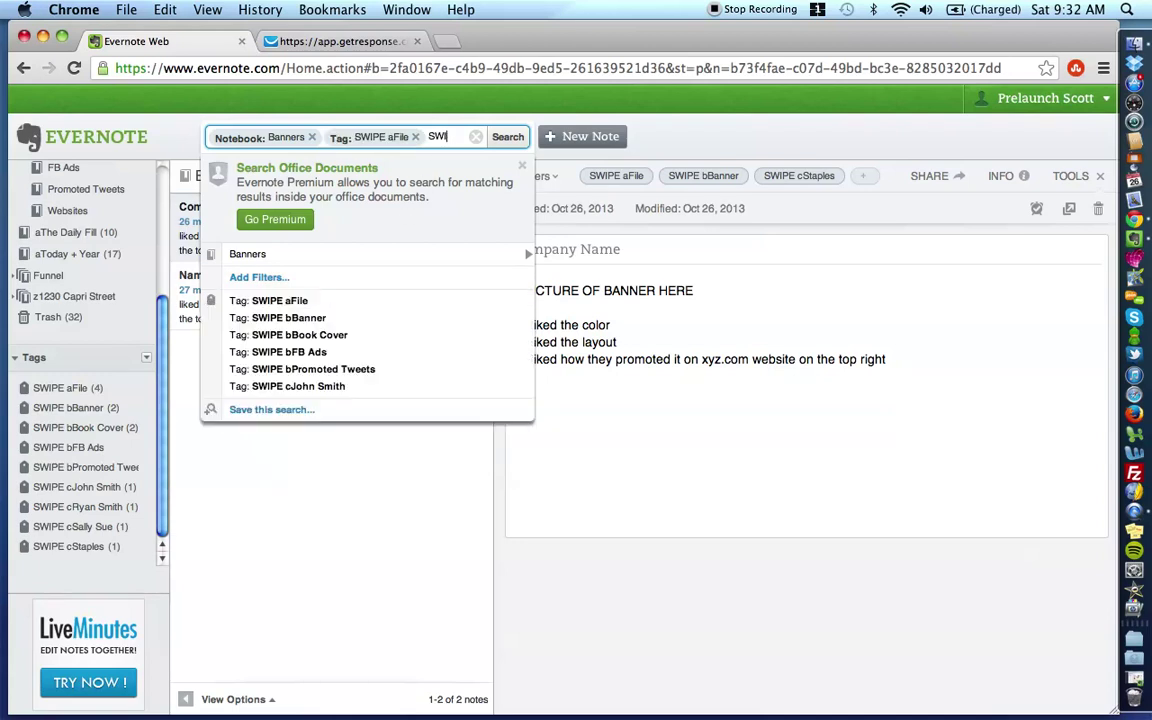
{"action": "left_click", "coordinate": [312, 318]}
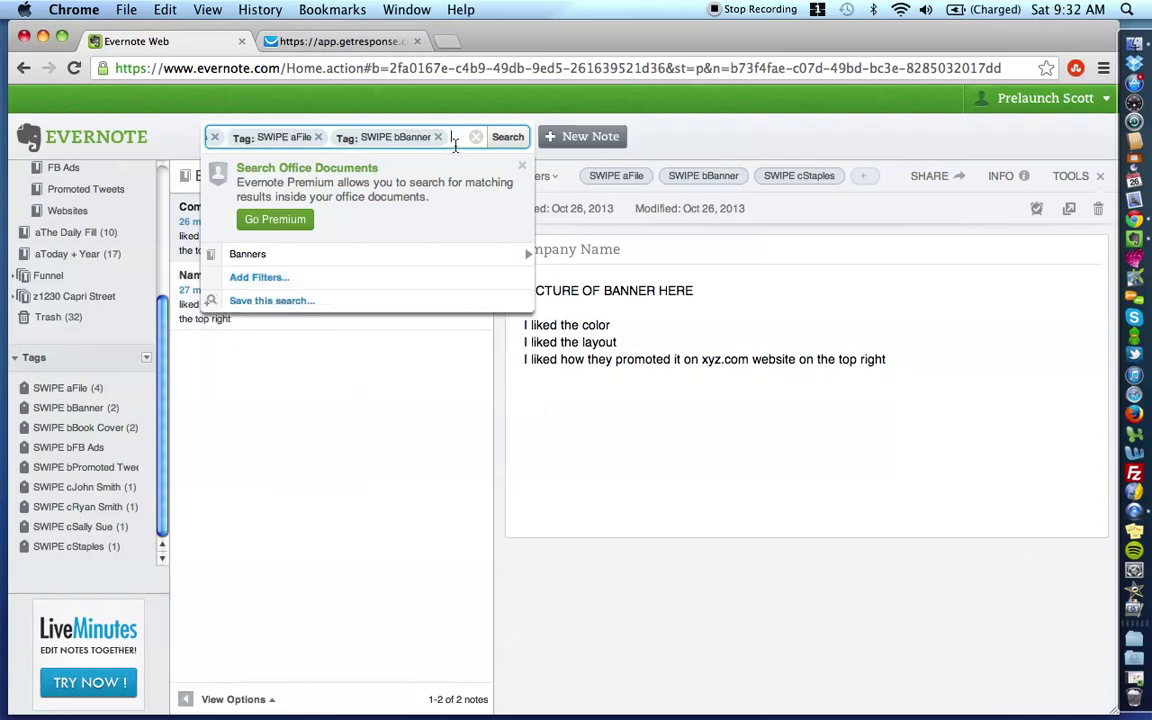
{"action": "type", "text": "SWIPE"}
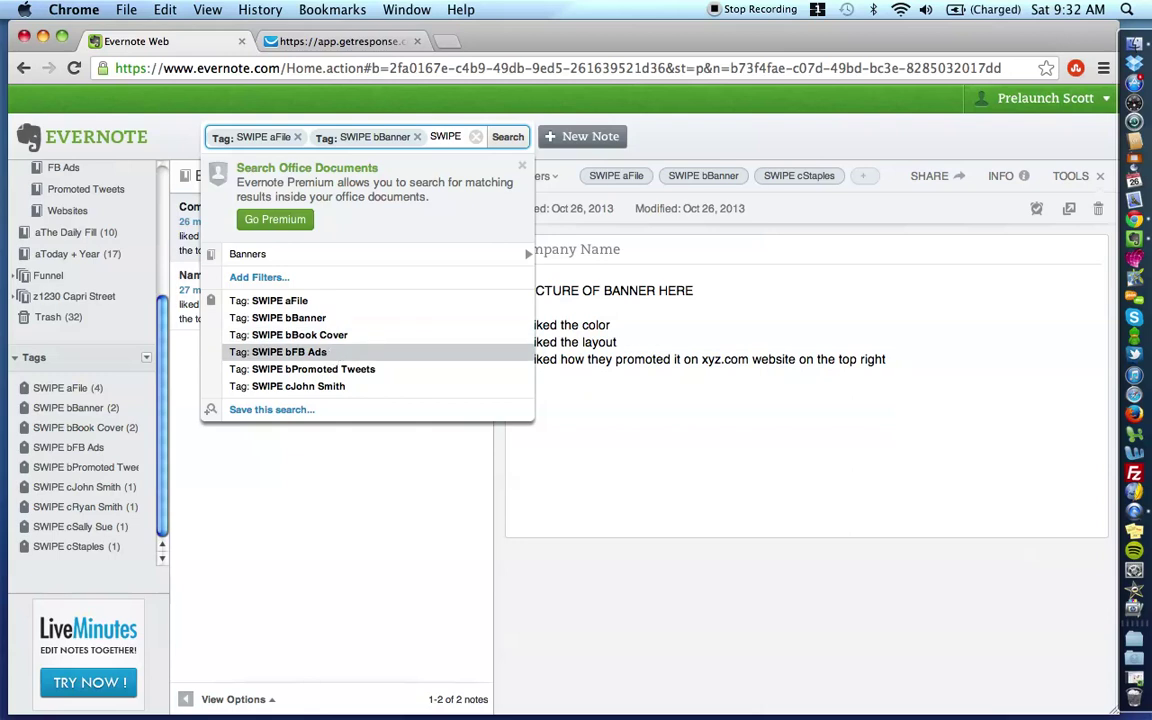
{"action": "key", "text": "Escape"}
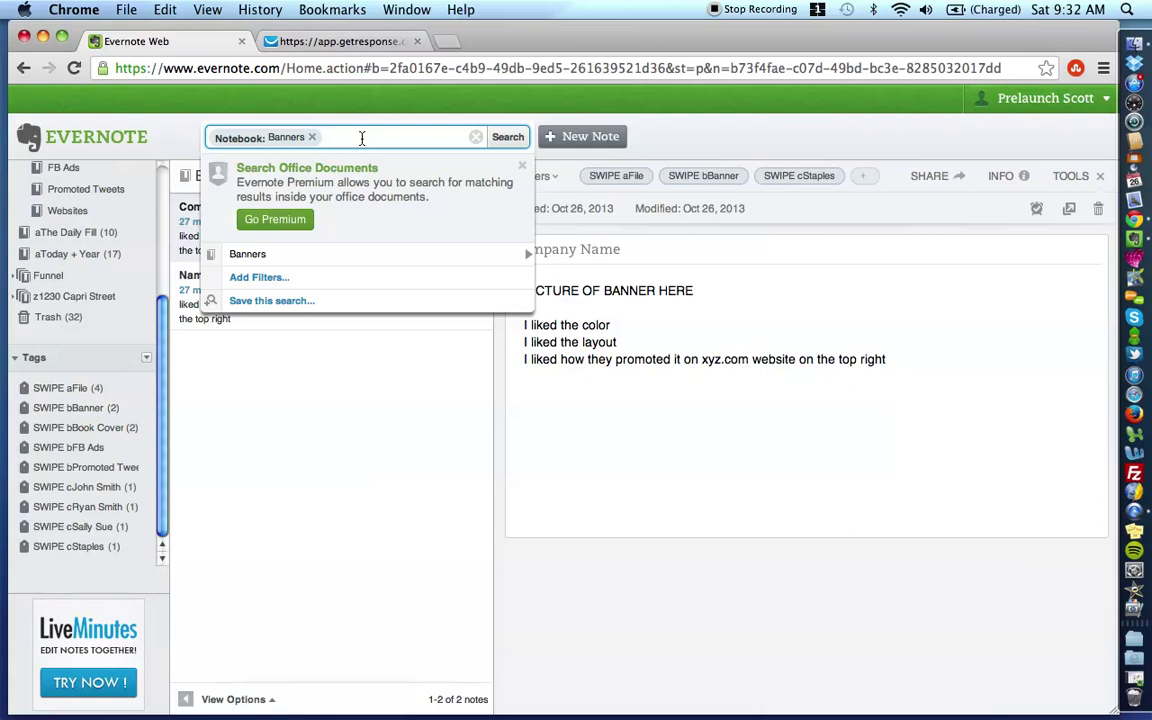
{"action": "type", "text": "sw"}
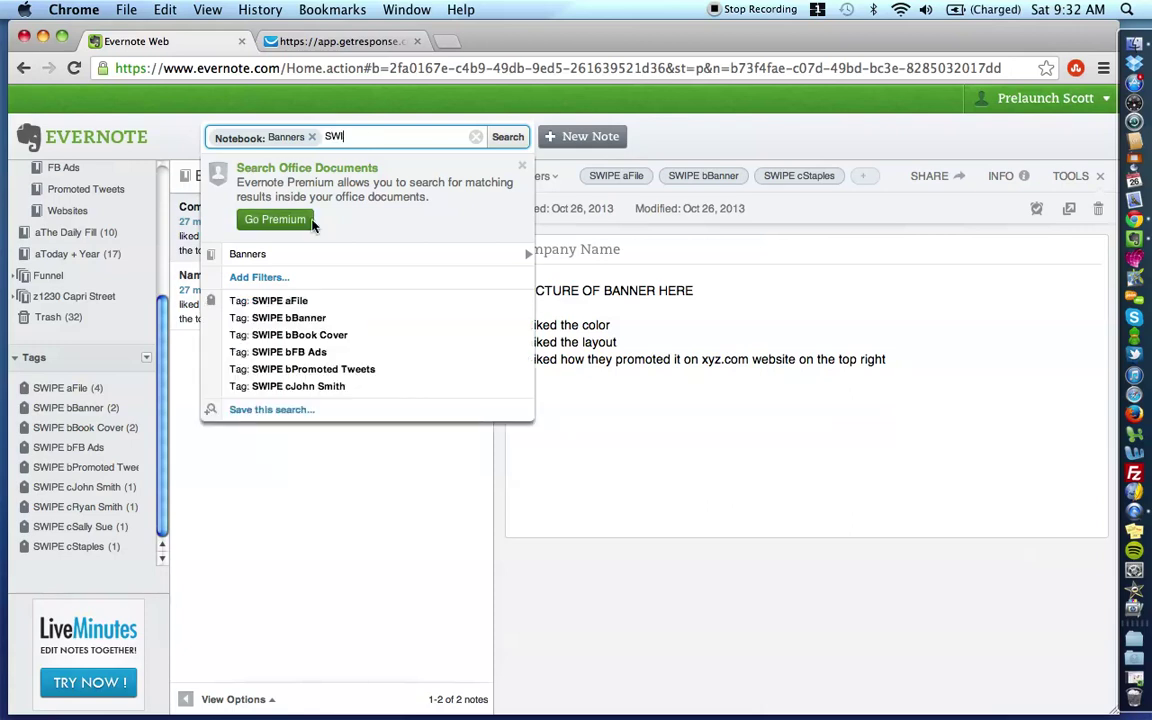
{"action": "left_click", "coordinate": [259, 298]}
{"action": "type", "text": "SWIPE"}
{"action": "left_click", "coordinate": [365, 318]}
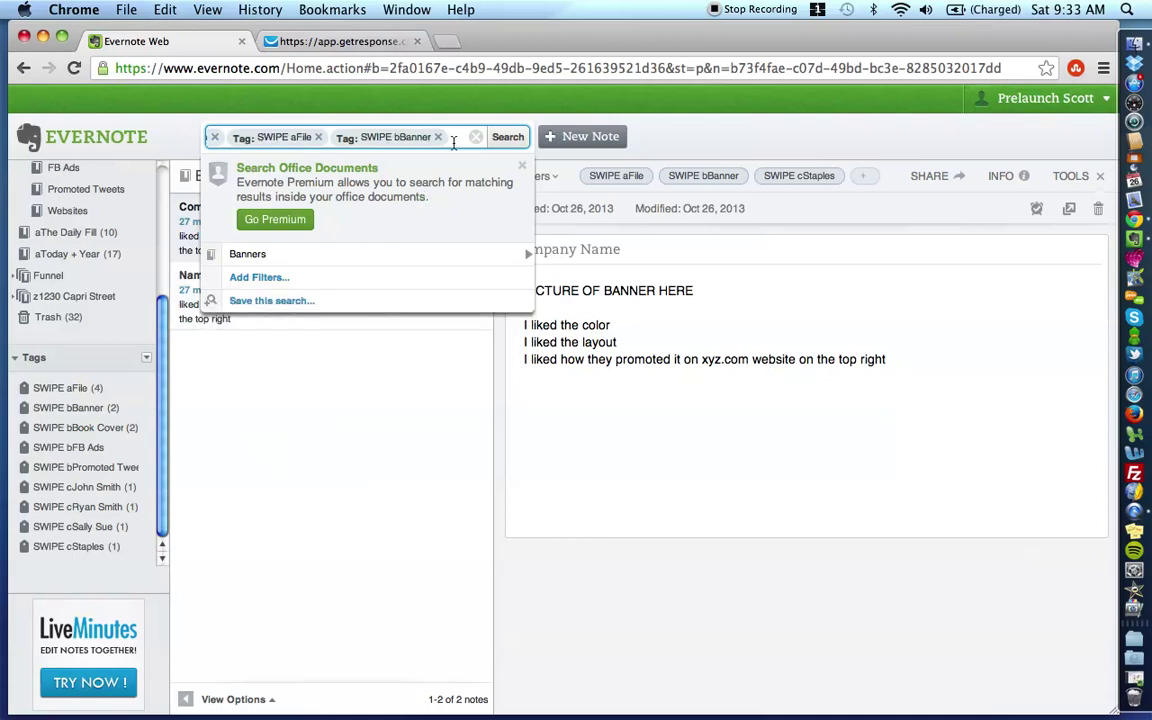
{"action": "type", "text": "SWIPE"}
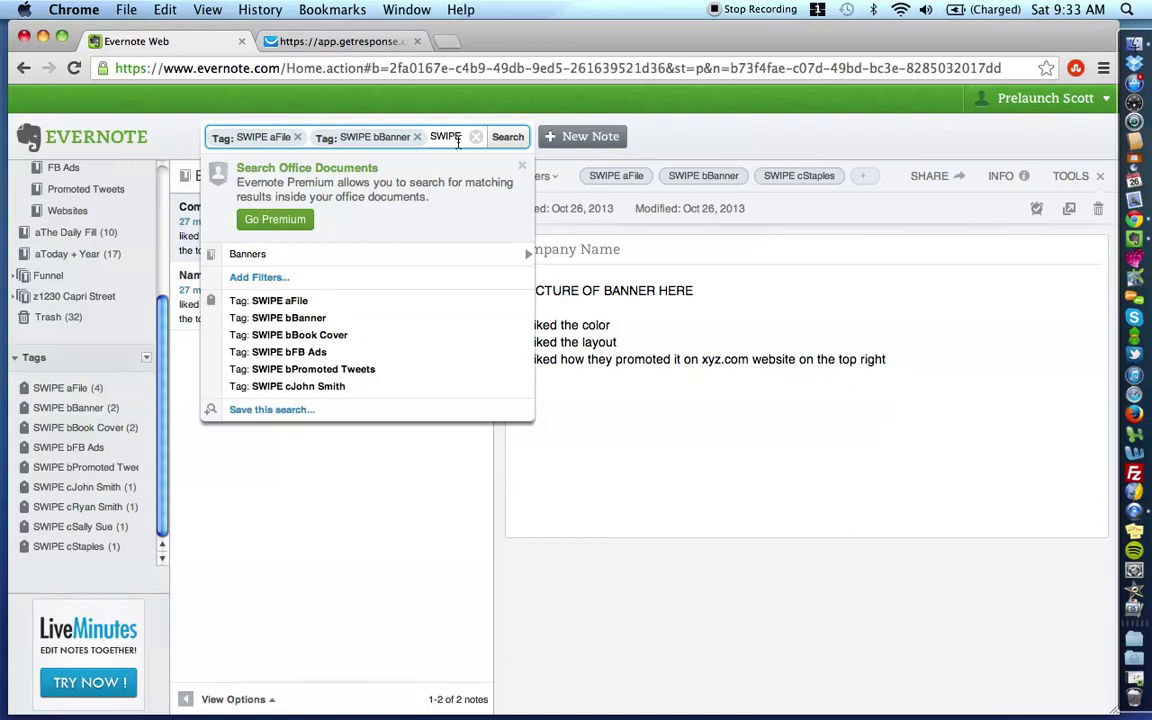
{"action": "type", "text": " cS"}
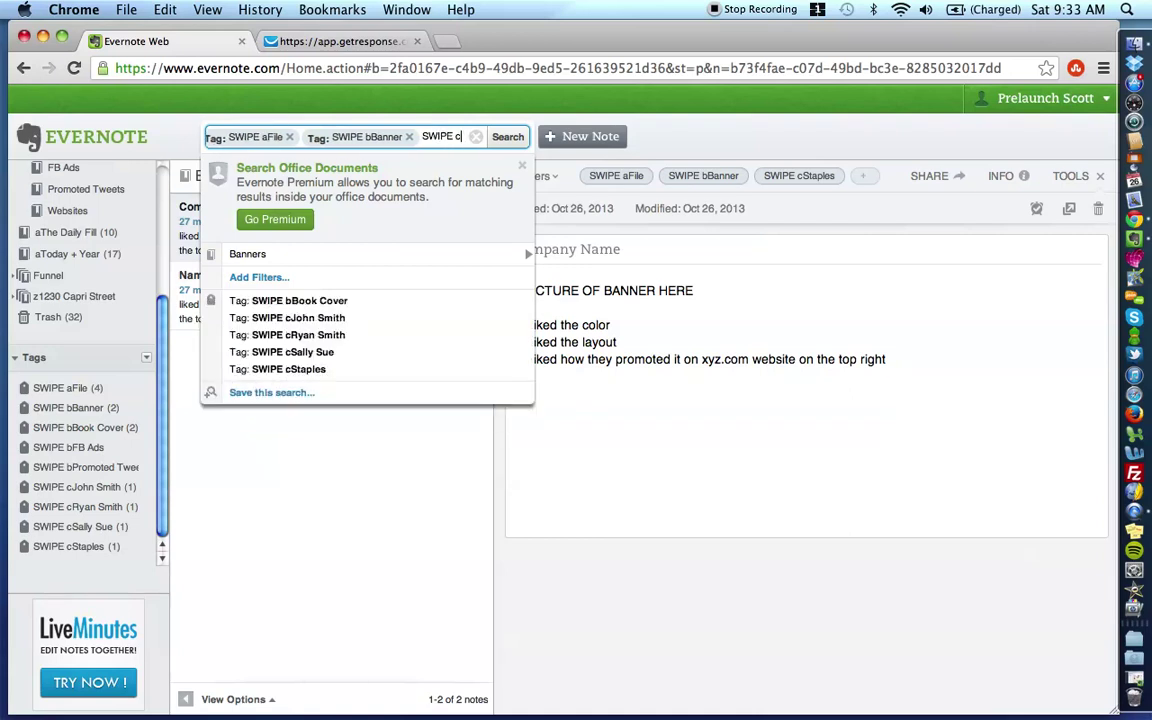
{"action": "left_click", "coordinate": [304, 317]}
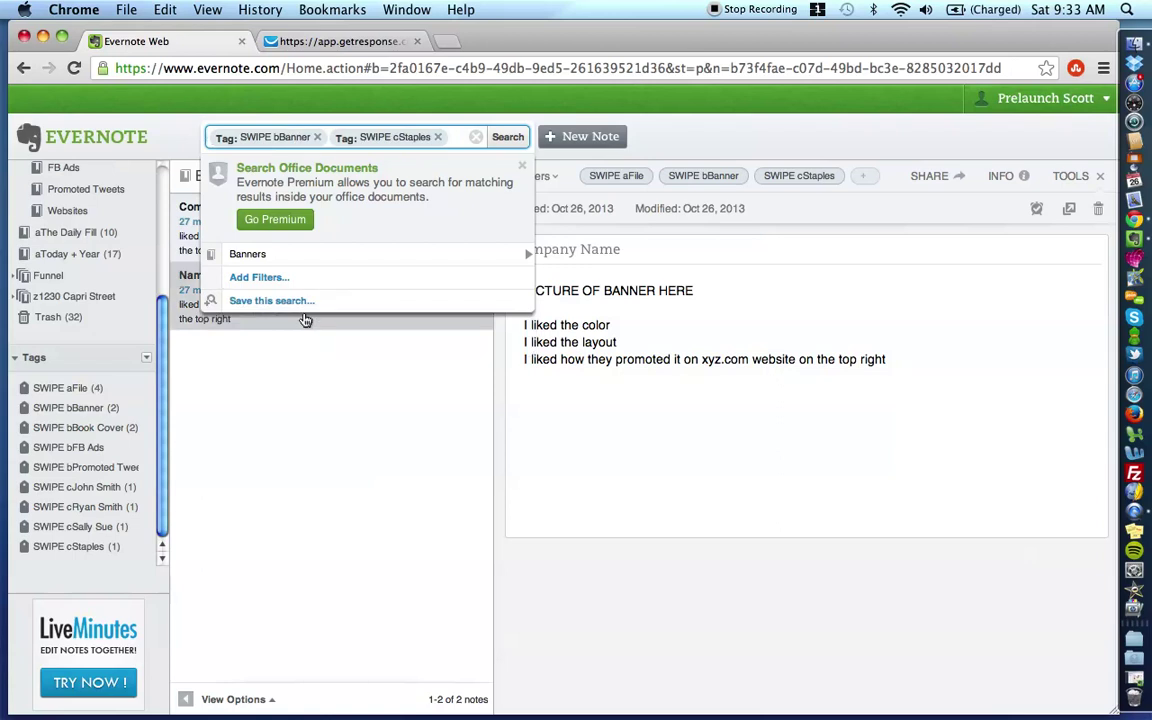
{"action": "left_click", "coordinate": [505, 140]}
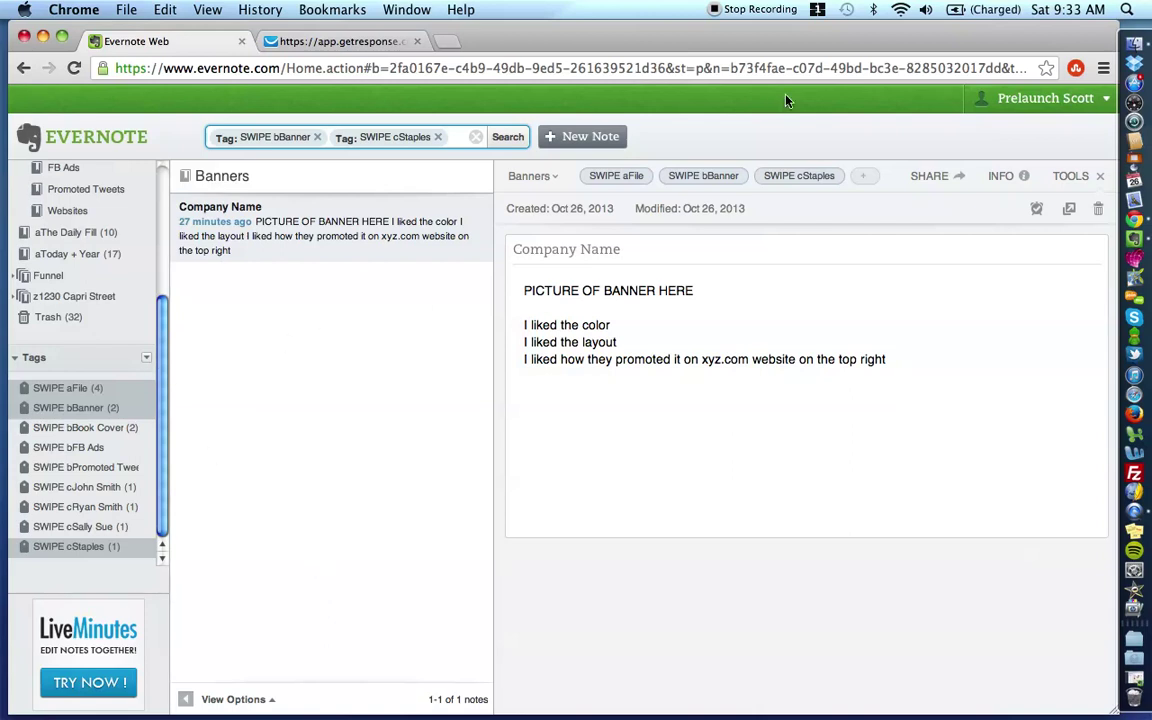
{"action": "left_click", "coordinate": [439, 141]}
{"action": "left_click", "coordinate": [439, 141]}
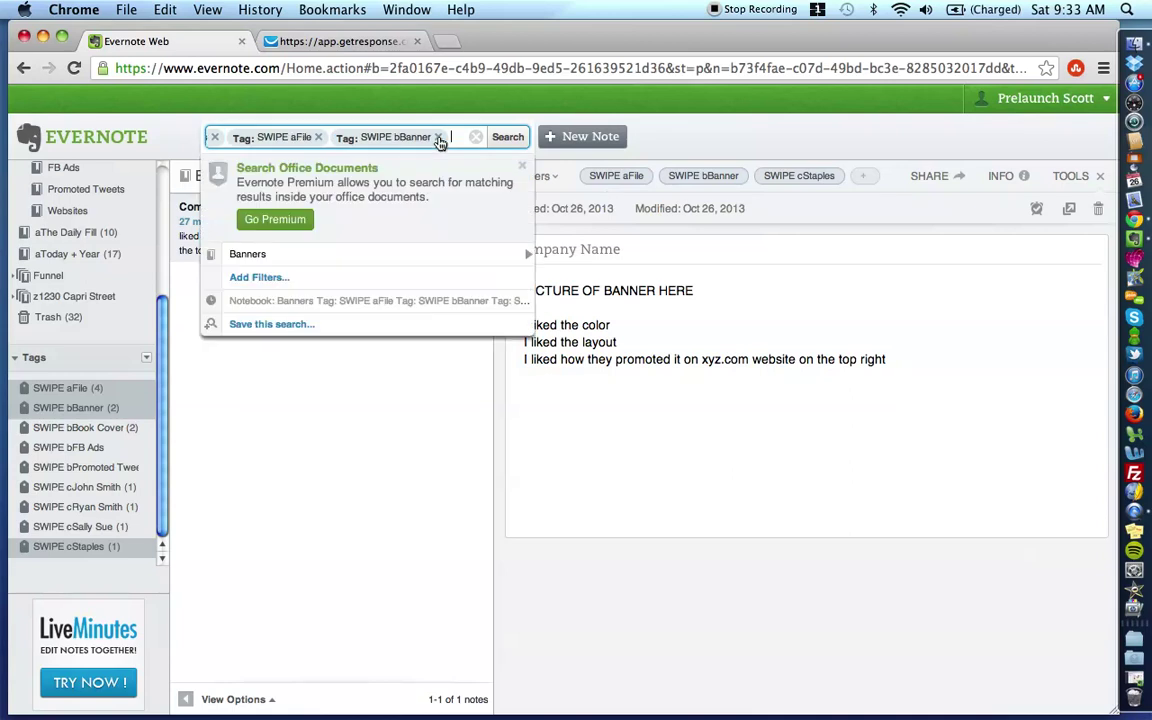
{"action": "left_click", "coordinate": [446, 140]}
{"action": "left_click", "coordinate": [420, 140]}
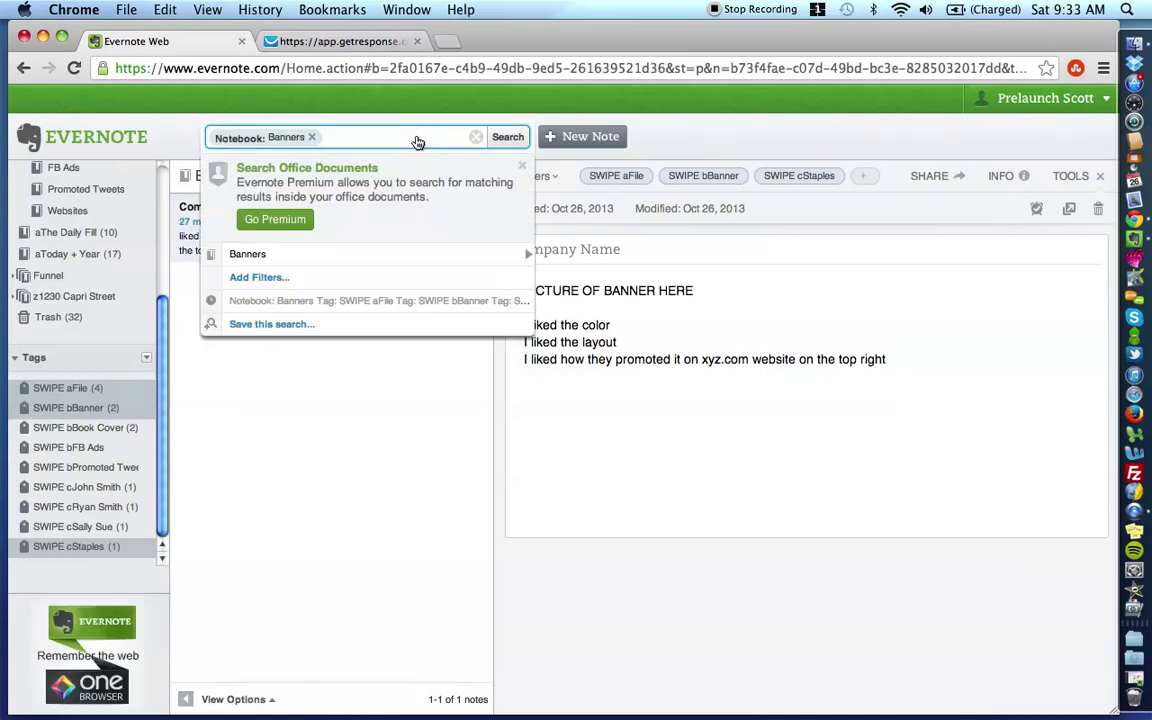
{"action": "left_click", "coordinate": [333, 545]}
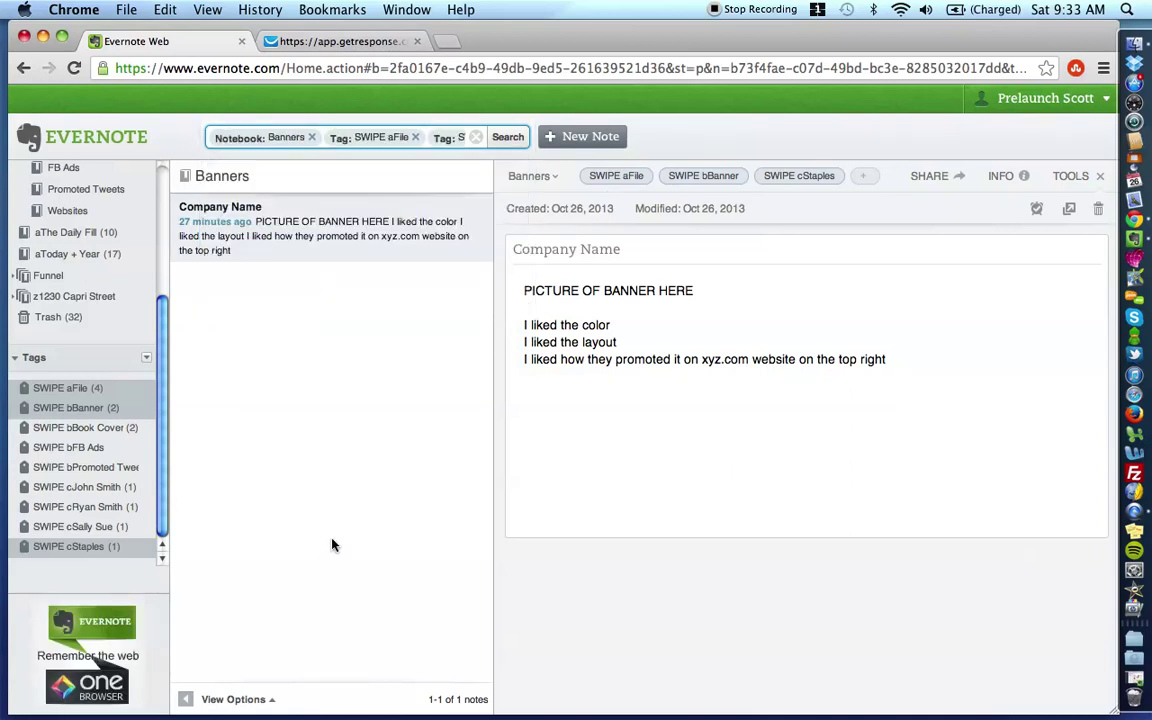
{"action": "scroll", "coordinate": [60, 290], "scroll_direction": "up", "scroll_amount": 5}
{"action": "left_click", "coordinate": [55, 335]}
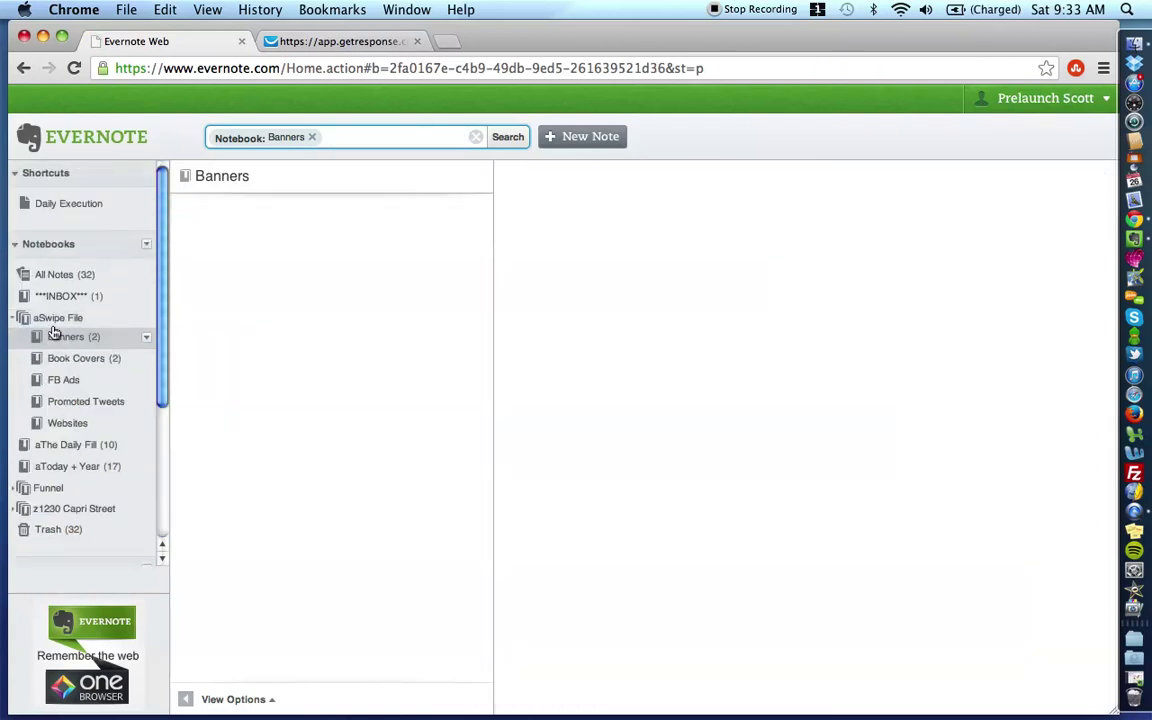
Step: Search the aSwipe File stack with a SWIPE bBanner tag, then remove that tag chip
{"action": "left_click", "coordinate": [52, 322]}
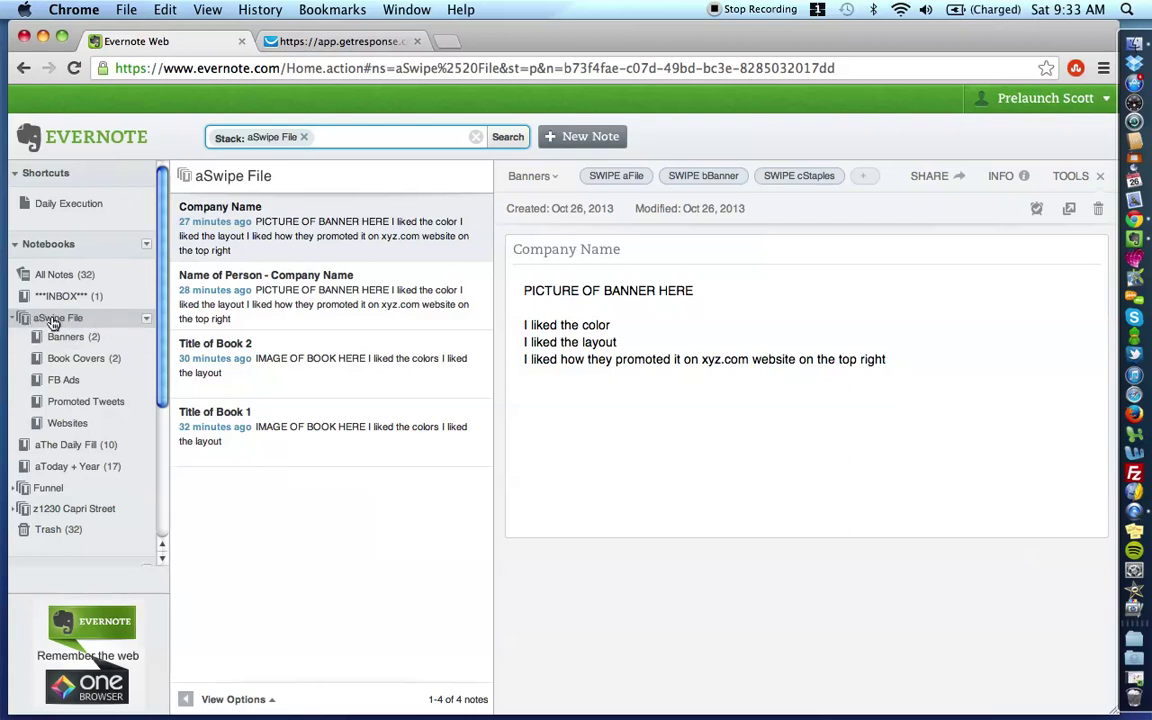
{"action": "left_click", "coordinate": [330, 136]}
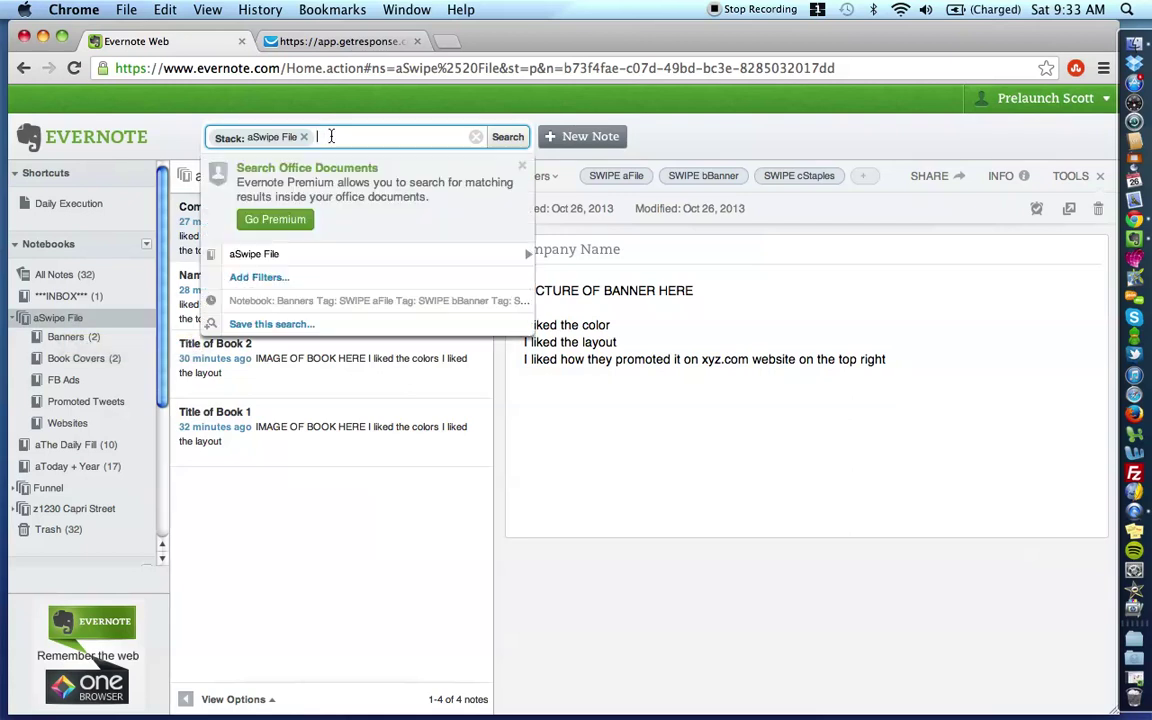
{"action": "type", "text": "SWI"}
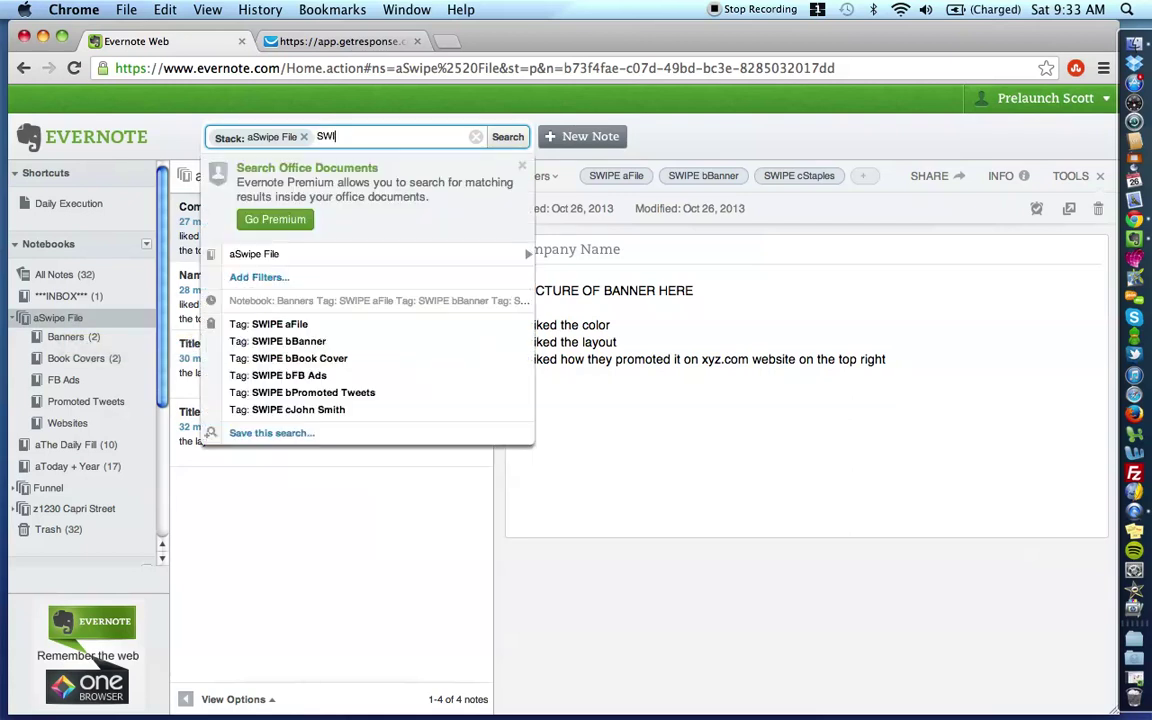
{"action": "left_click", "coordinate": [305, 342]}
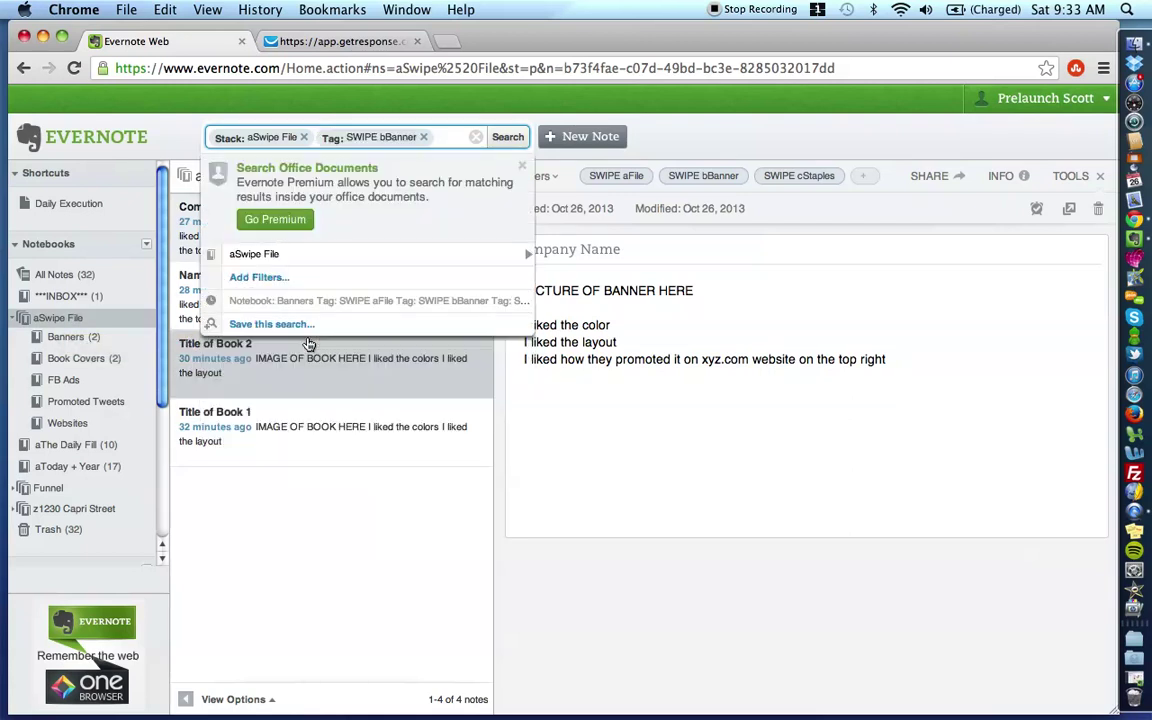
{"action": "left_click", "coordinate": [505, 137]}
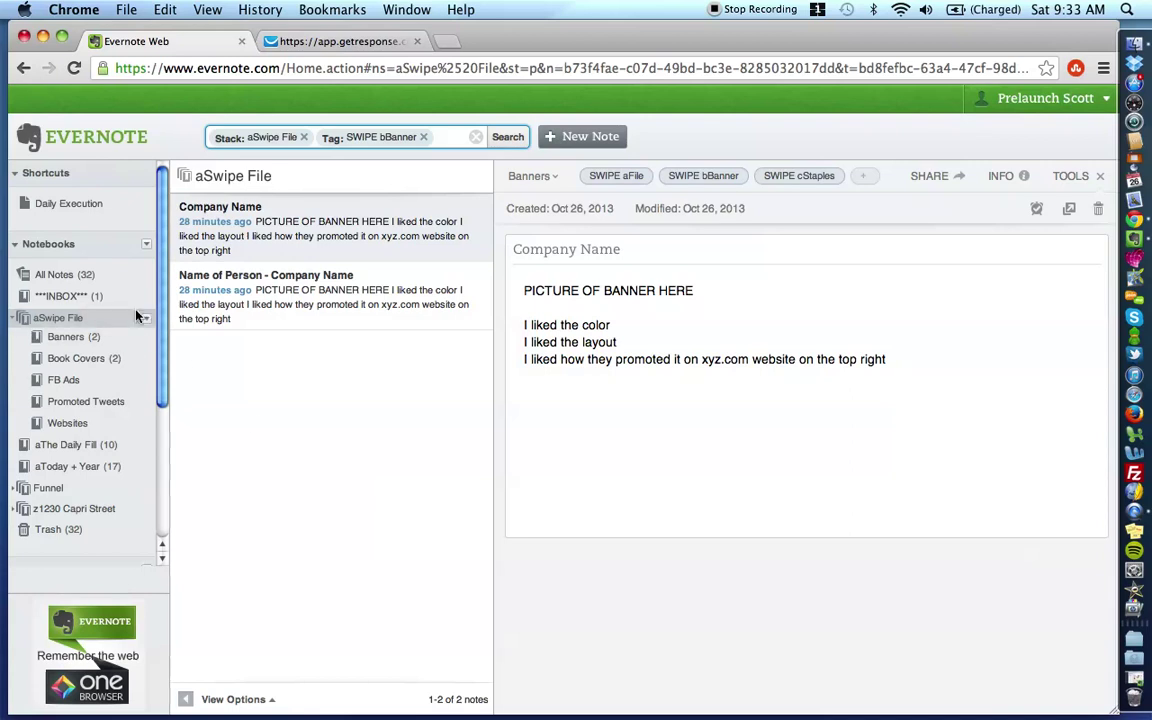
{"action": "left_click", "coordinate": [424, 139]}
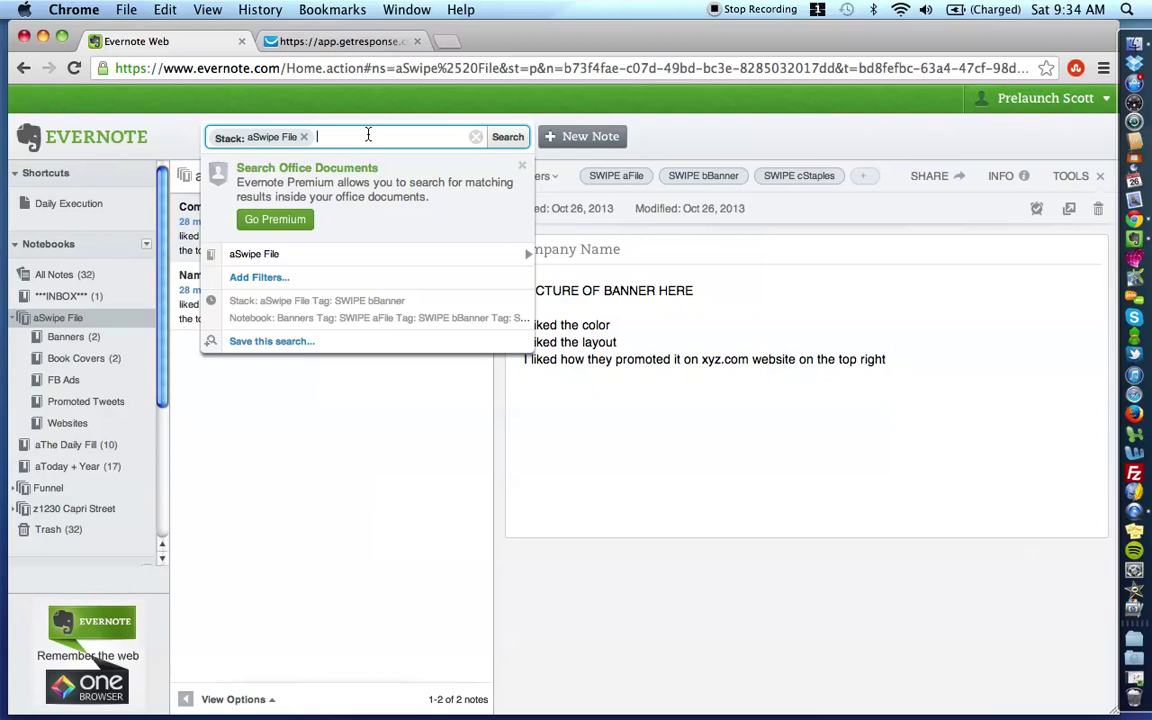
Step: Search the aSwipe File stack for tag SWIPE cStaples, showing only the Company Name note
{"action": "left_click", "coordinate": [72, 318]}
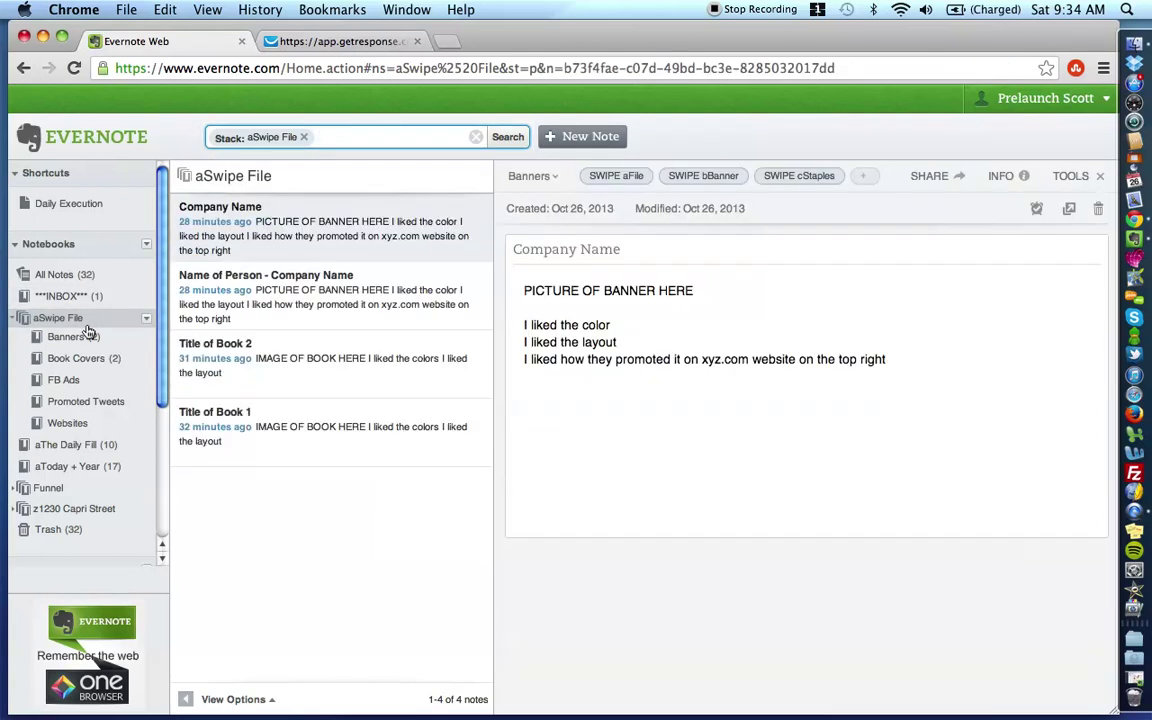
{"action": "left_click", "coordinate": [342, 132]}
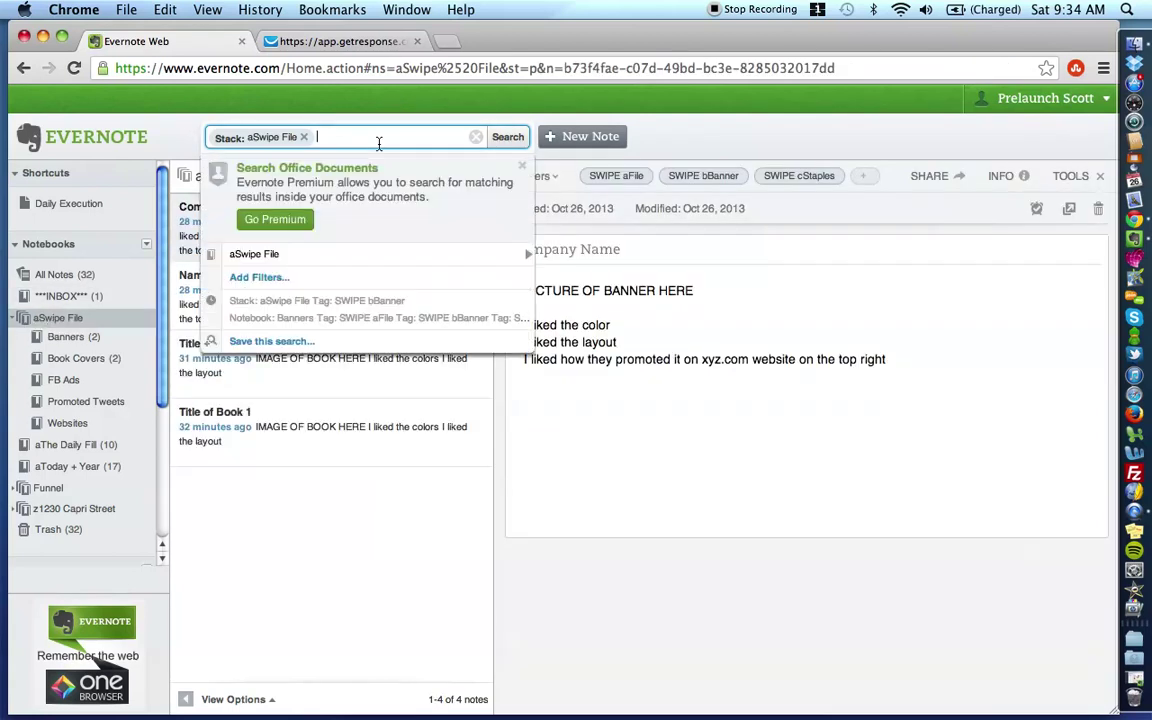
{"action": "type", "text": "SWIPE"}
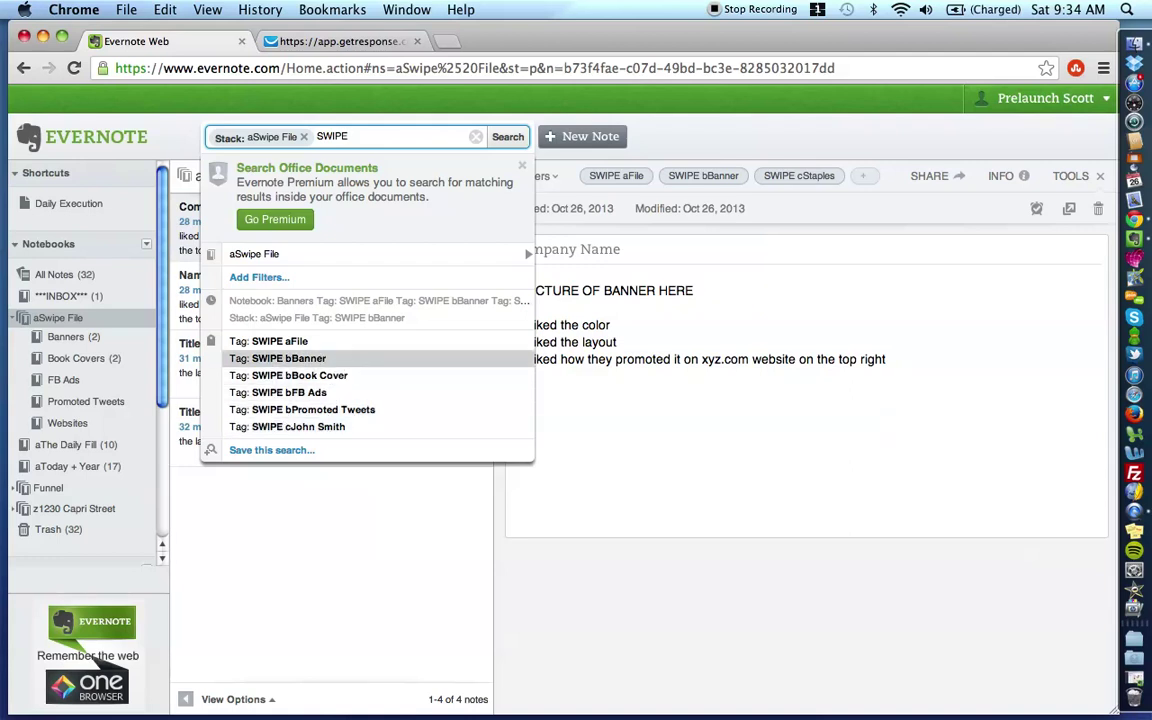
{"action": "type", "text": " c"}
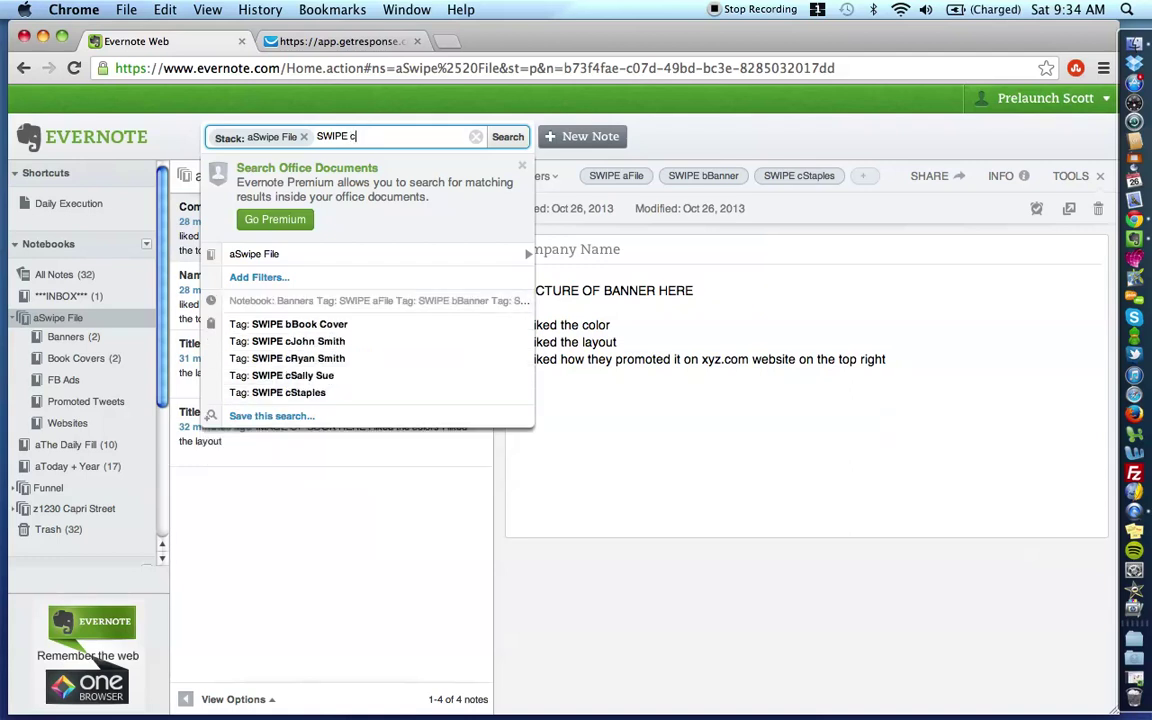
{"action": "left_click", "coordinate": [294, 392]}
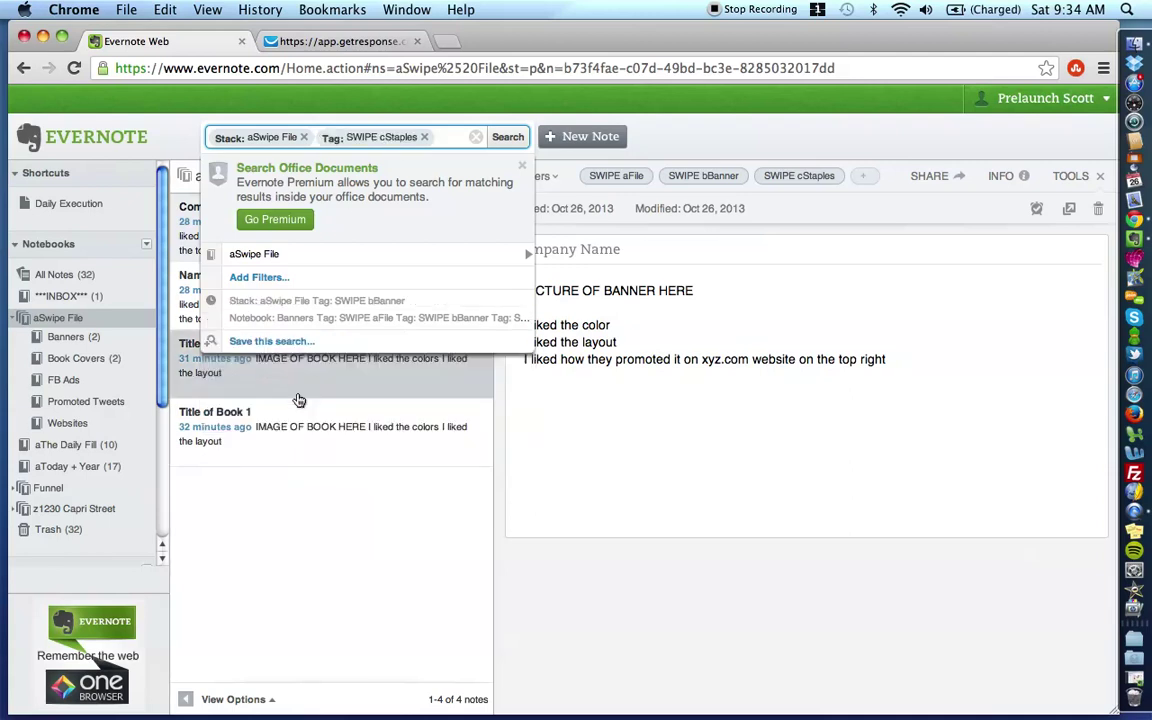
{"action": "left_click", "coordinate": [508, 137]}
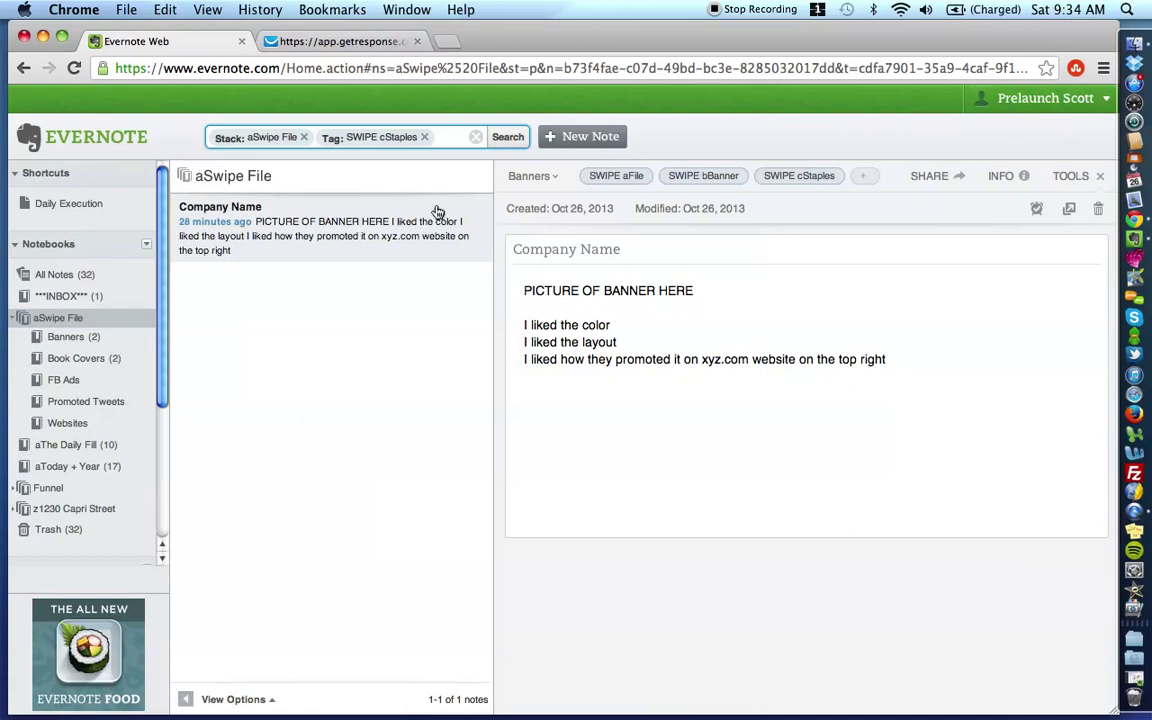
Step: Remove the SWIPE cStaples tag chip to list all four aSwipe File notes, then view the signup tab
{"action": "left_click", "coordinate": [424, 137]}
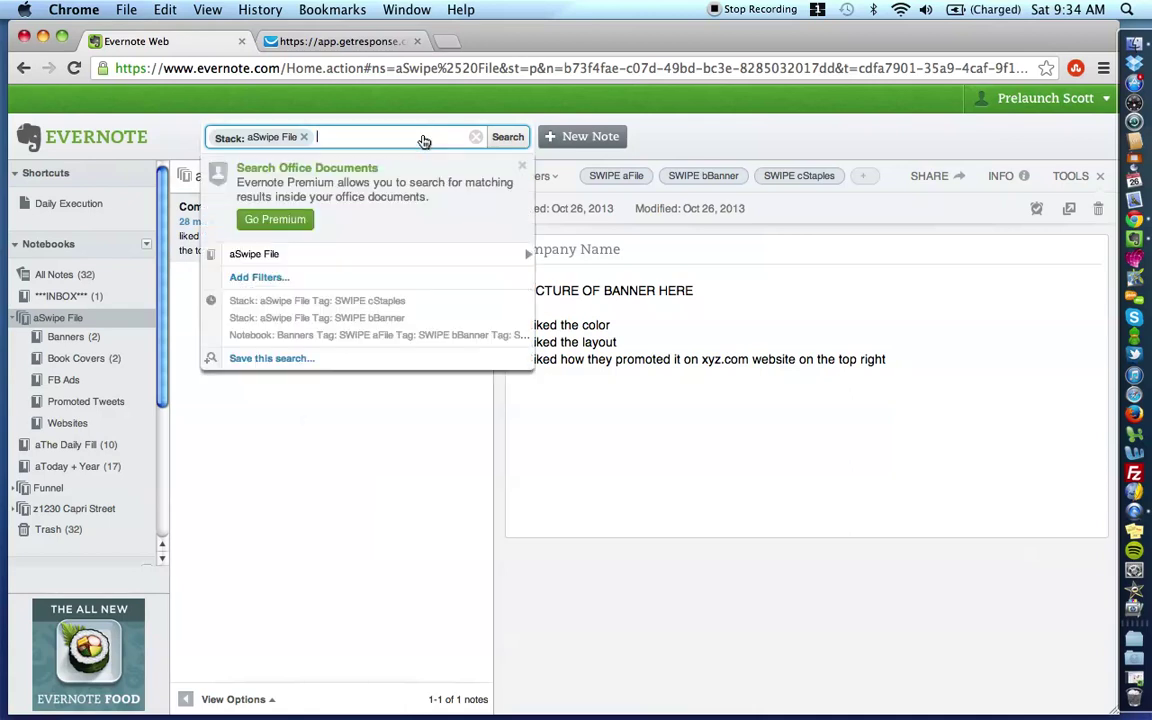
{"action": "left_click", "coordinate": [72, 322]}
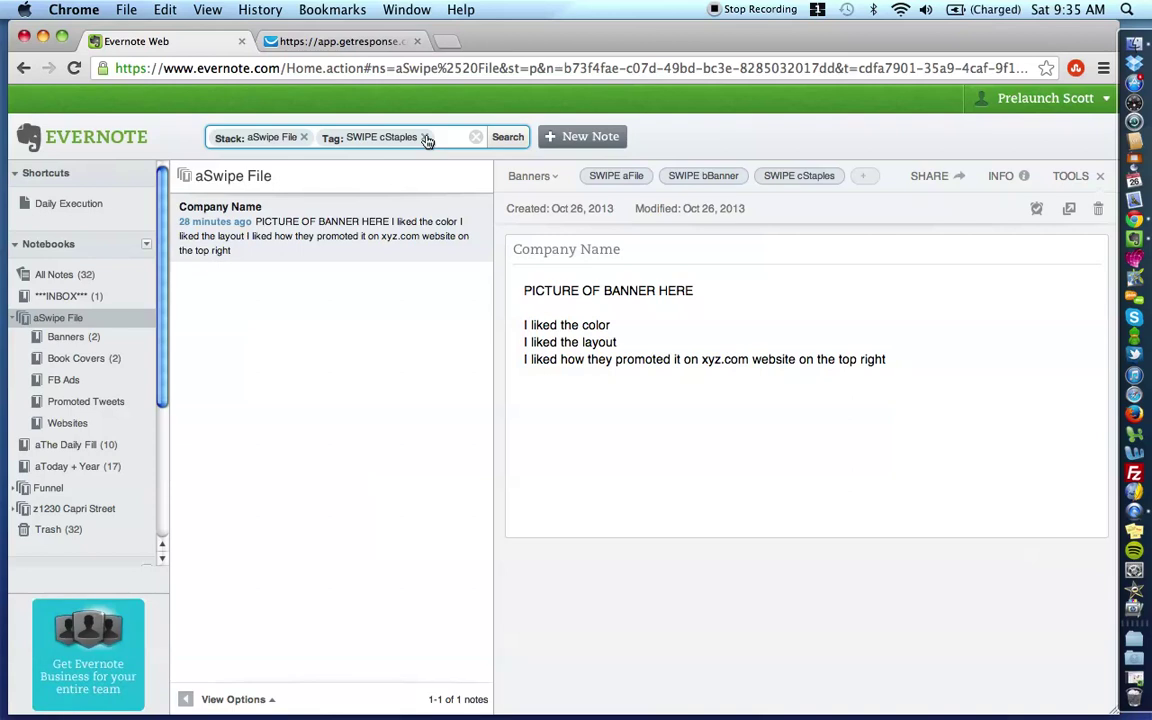
{"action": "left_click", "coordinate": [425, 137]}
{"action": "left_click", "coordinate": [80, 328]}
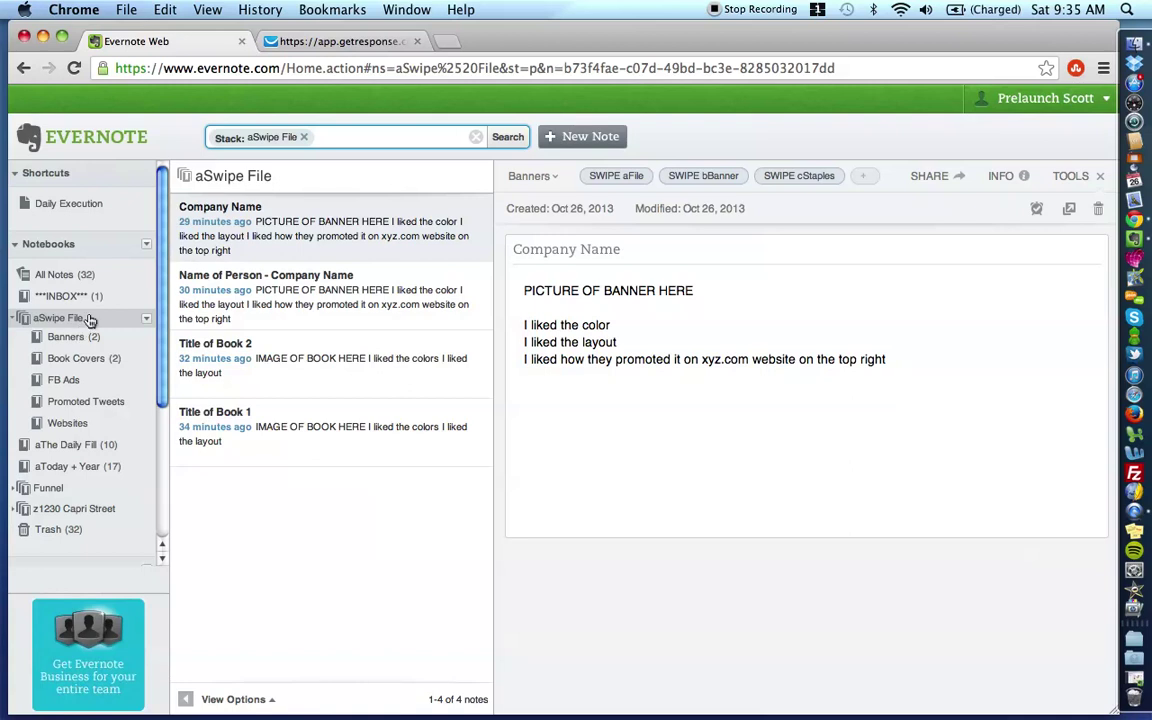
{"action": "left_click", "coordinate": [345, 42]}
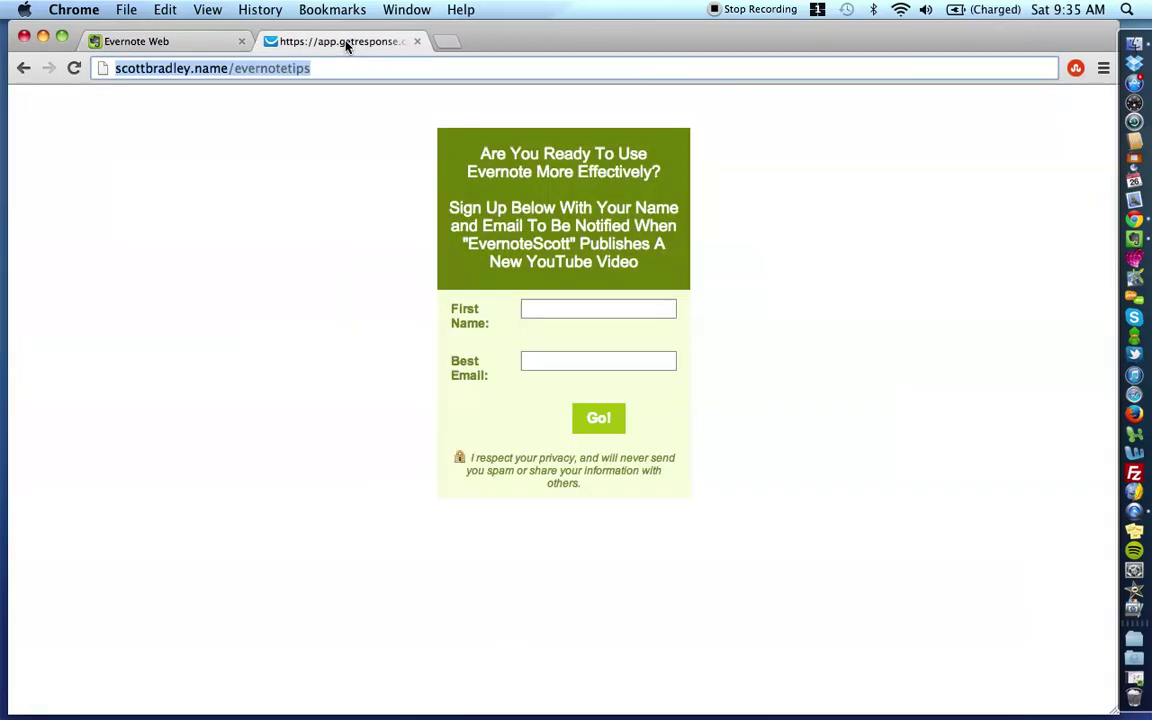
Step: Return to the Evernote Web tab with the four aSwipe File notes
{"action": "left_click", "coordinate": [184, 45]}
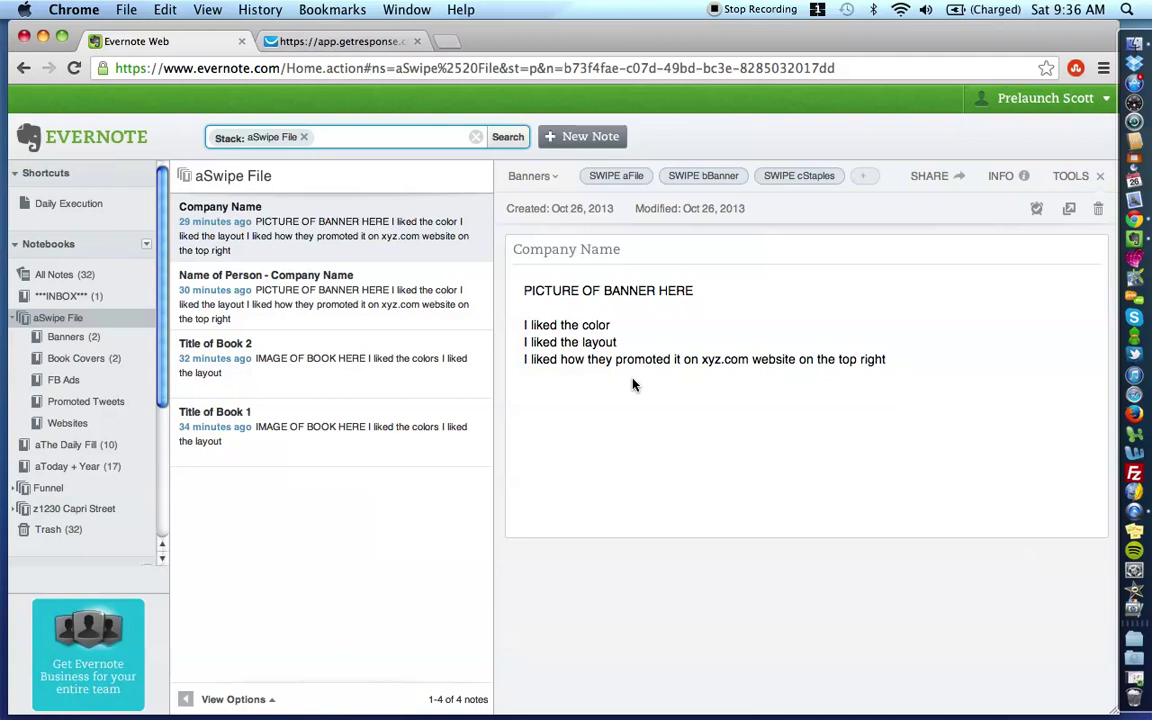
Step: Browse the FB Ads, Promoted Tweets and Websites notebooks, then open Title of Book 1 in Book Covers
{"action": "left_click", "coordinate": [65, 380]}
{"action": "left_click", "coordinate": [72, 408]}
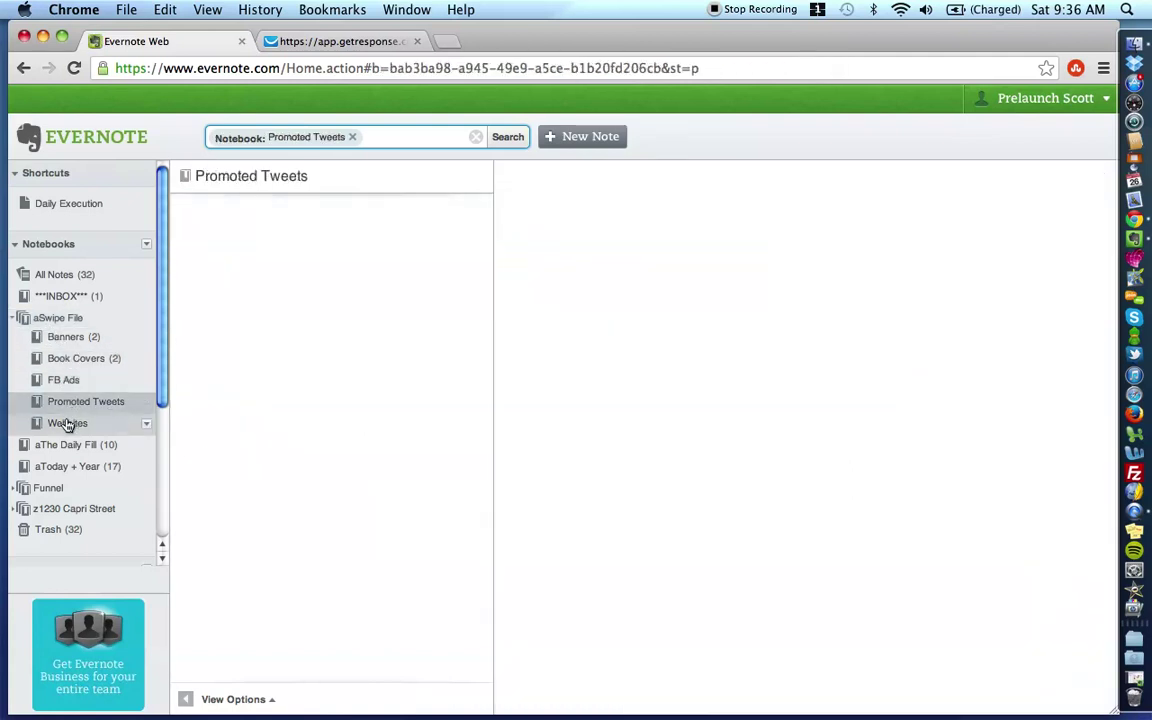
{"action": "left_click", "coordinate": [69, 424]}
{"action": "left_click", "coordinate": [77, 366]}
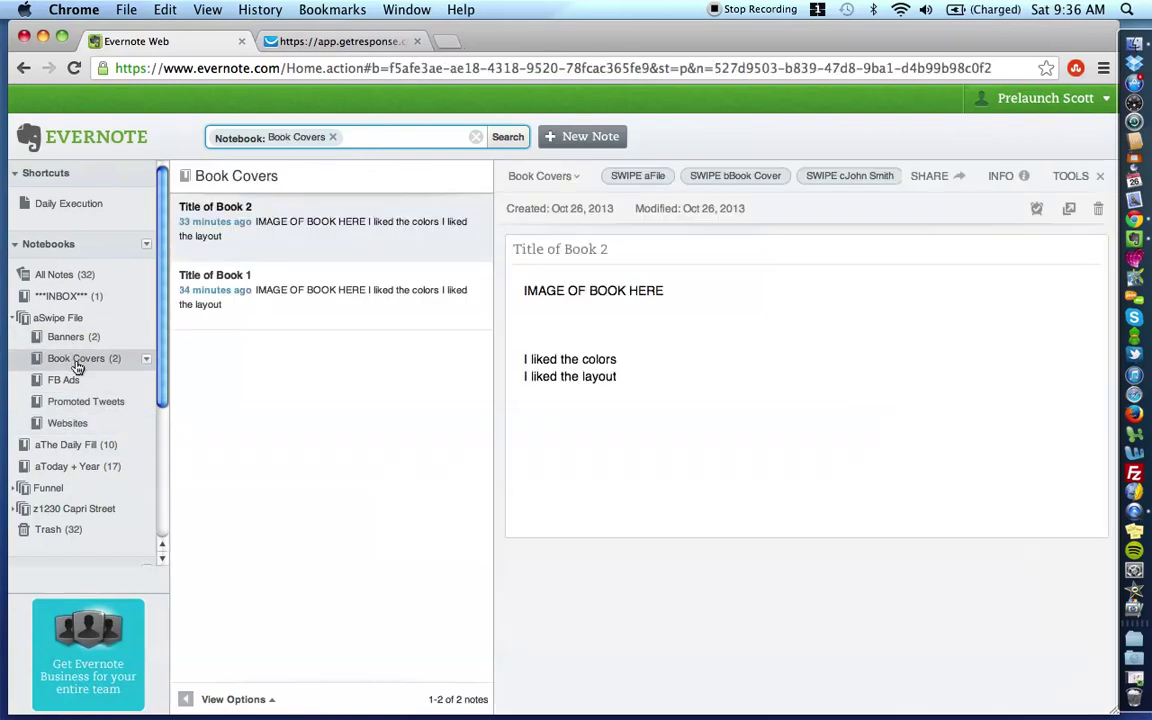
{"action": "left_click", "coordinate": [397, 285]}
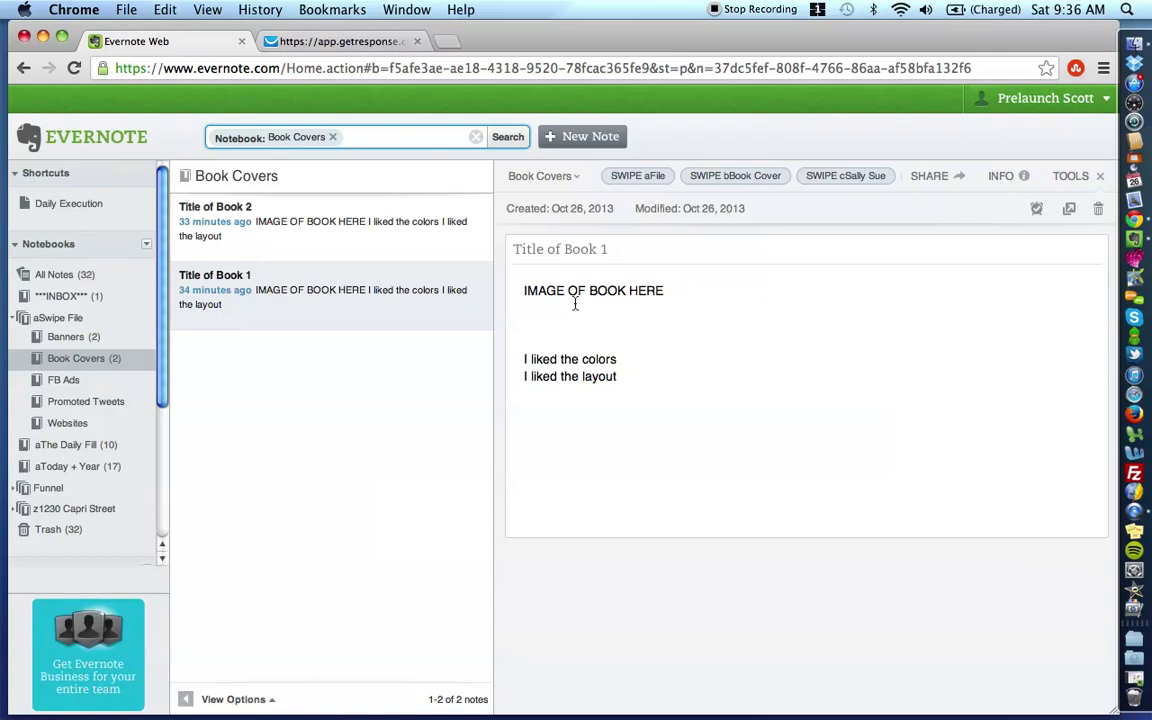
Step: Highlight the IMAGE OF BOOK HERE and 'I liked' lines in the note body, then clear the selection
{"action": "left_click_drag", "start_coordinate": [674, 290], "coordinate": [470, 290]}
{"action": "left_click_drag", "start_coordinate": [651, 388], "coordinate": [460, 342]}
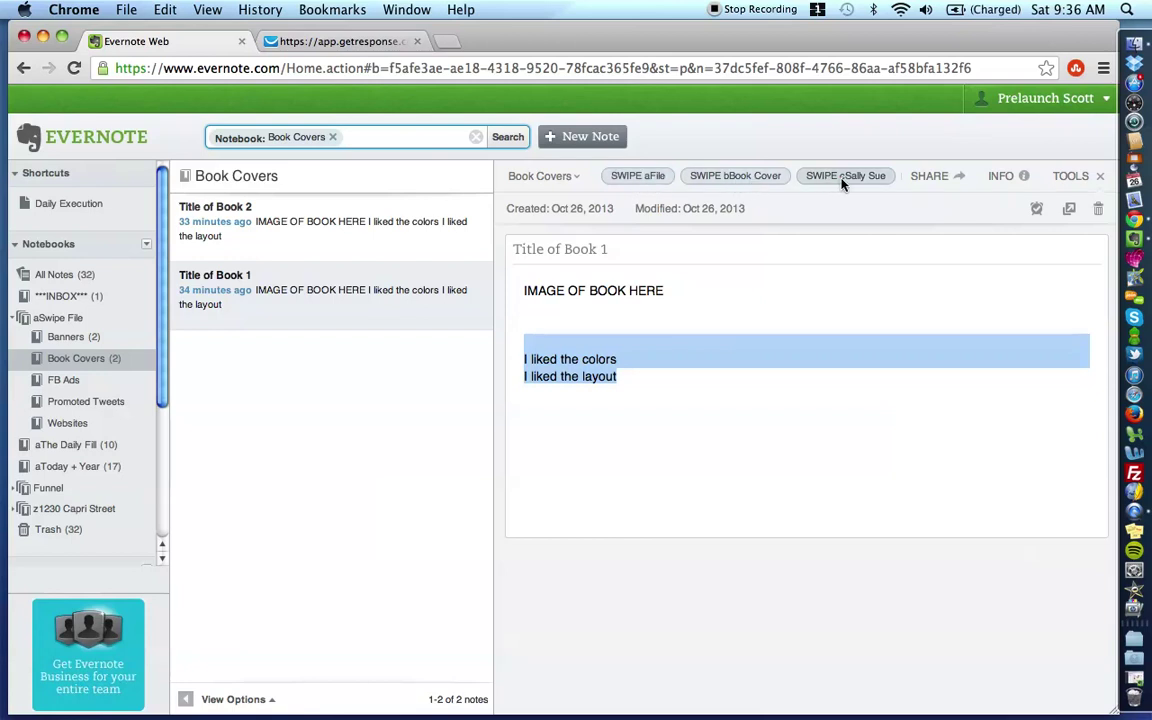
{"action": "left_click", "coordinate": [560, 397]}
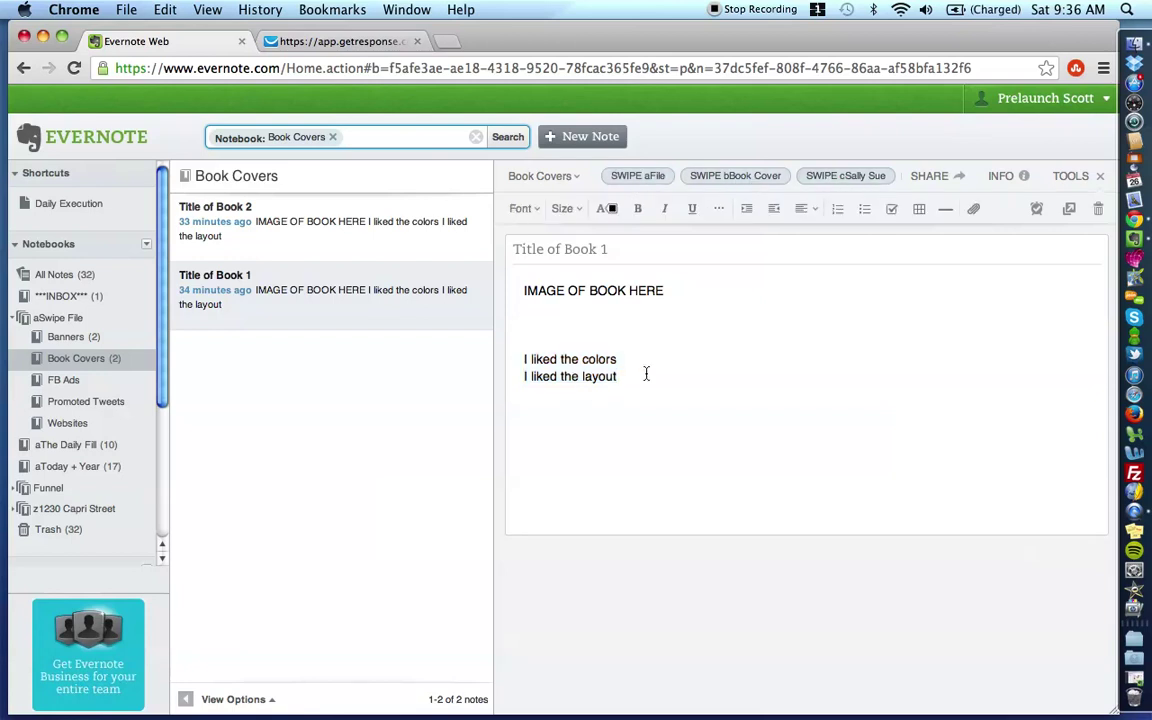
{"action": "left_click_drag", "start_coordinate": [645, 374], "coordinate": [550, 282]}
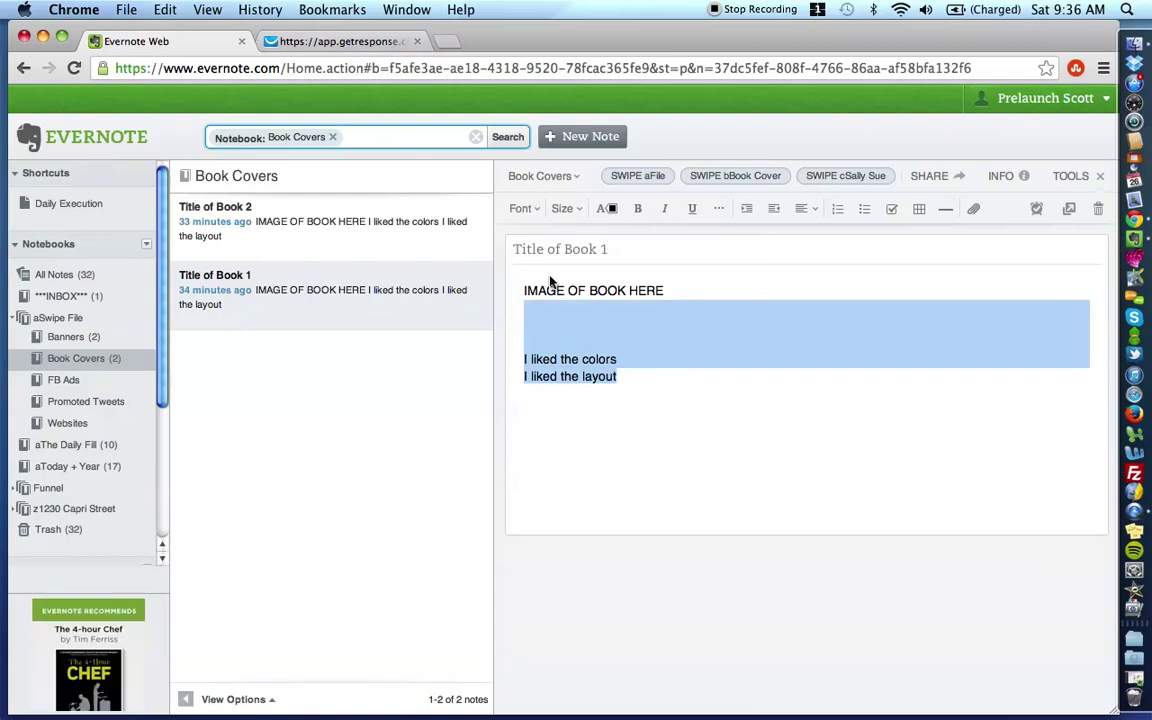
{"action": "left_click", "coordinate": [653, 375]}
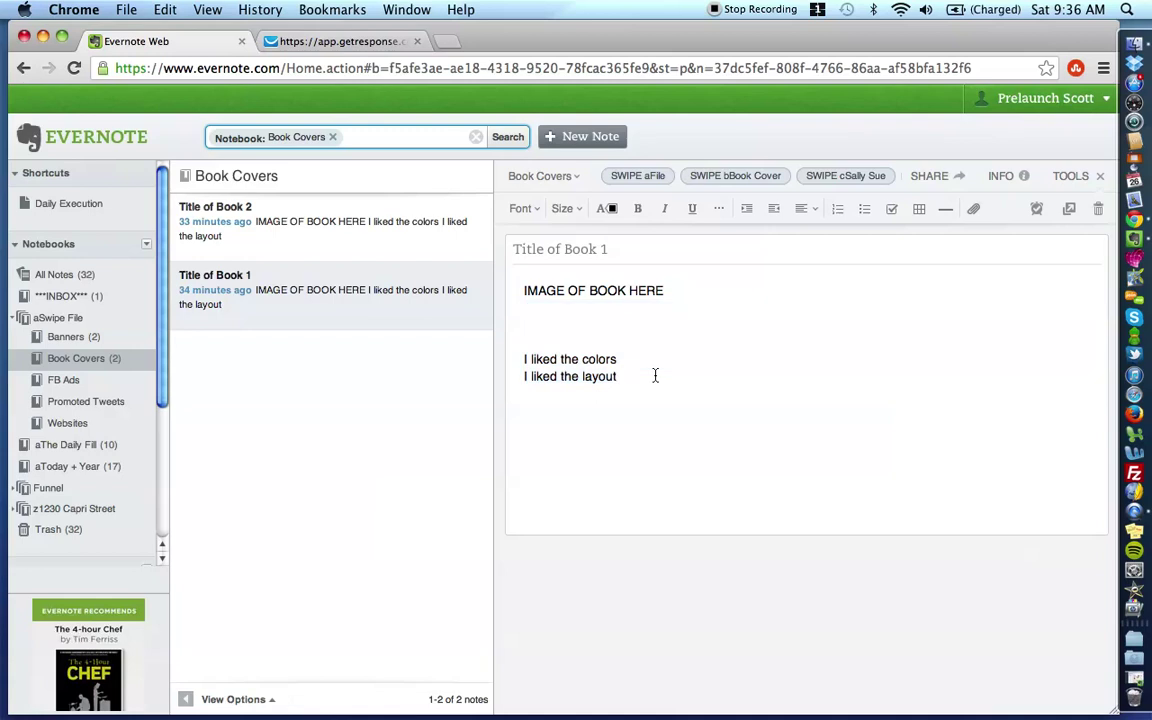